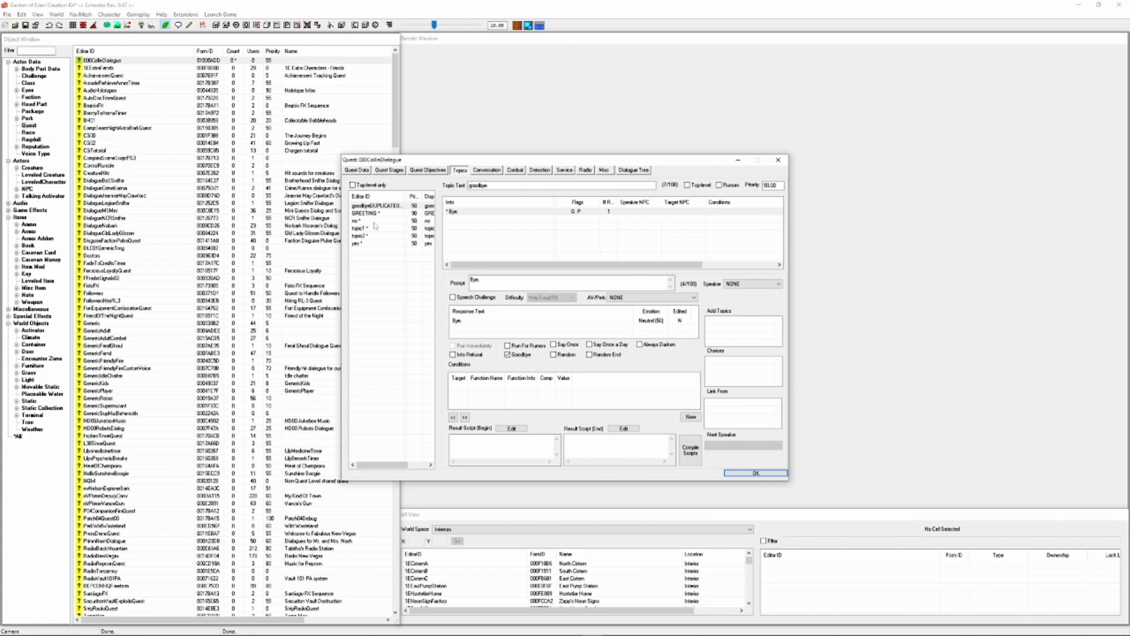
Add the response "Hey Courier I need your help!" to the GREETING topic and "I have misplaced my gun!" to topic1
{"action": "right_click", "coordinate": [497, 225]}
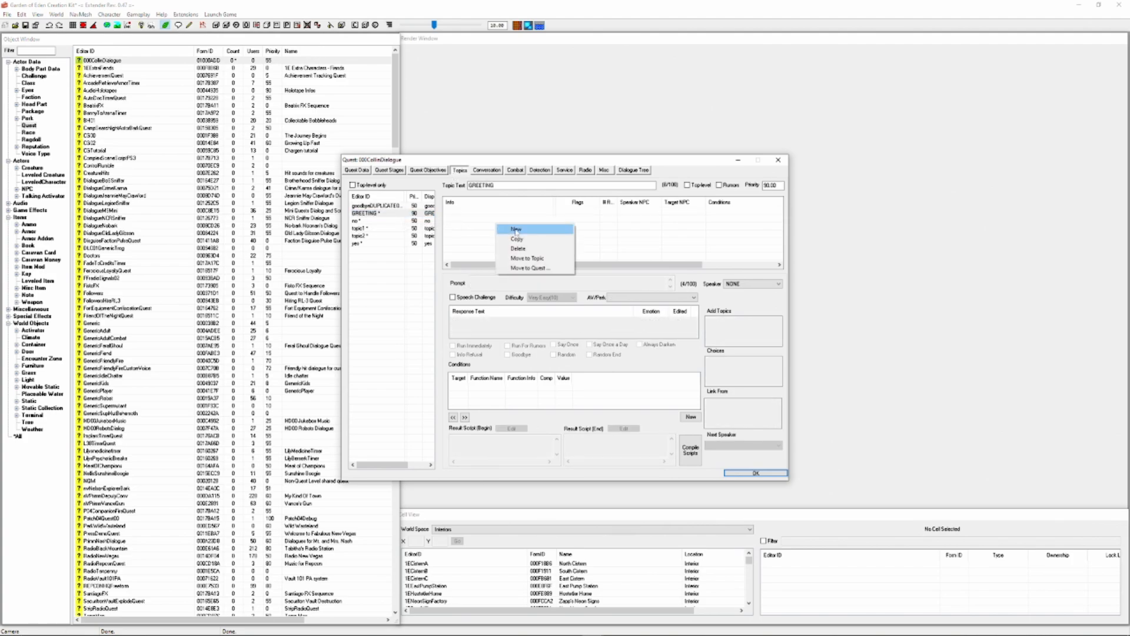
{"action": "left_click", "coordinate": [516, 229]}
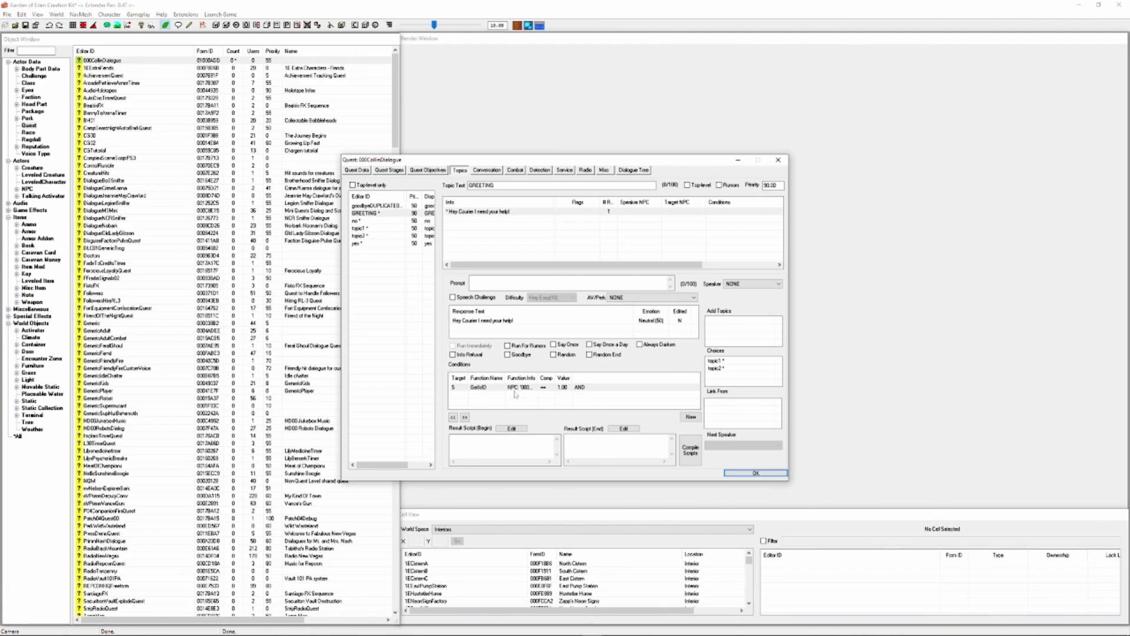
{"action": "left_click", "coordinate": [377, 228]}
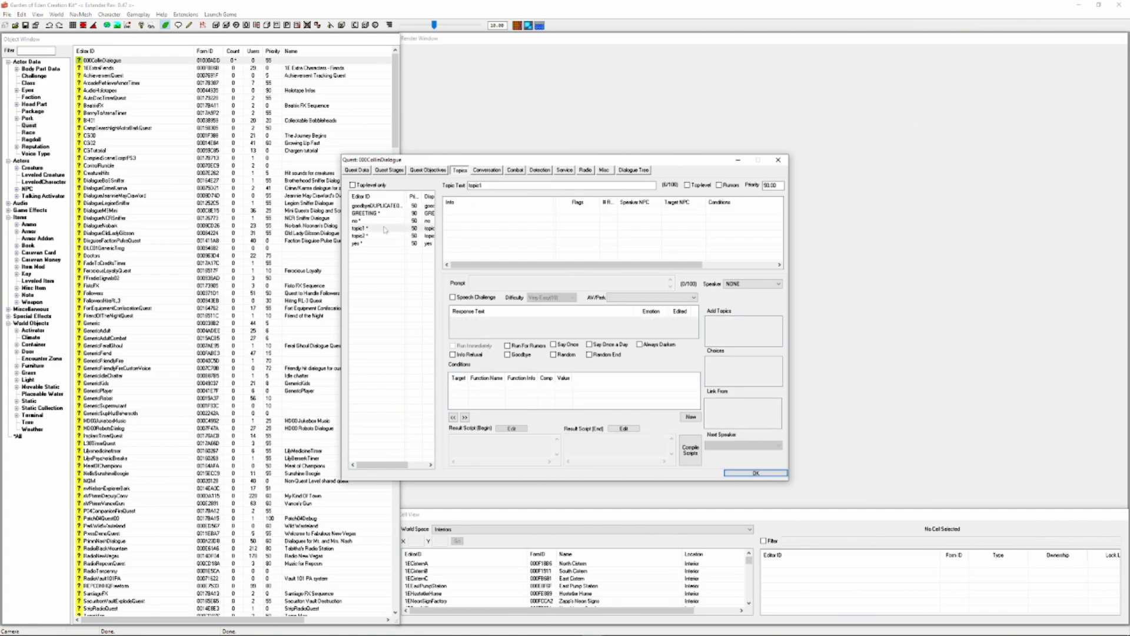
{"action": "double_click", "coordinate": [512, 236]}
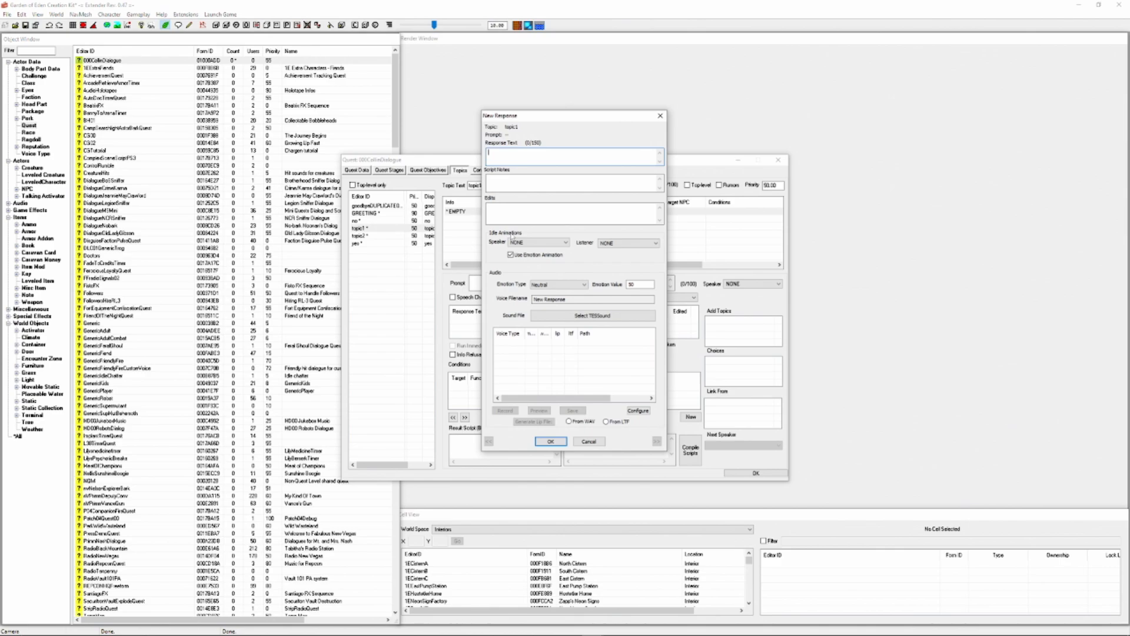
{"action": "type", "text": "I have misplaced my gun!"}
{"action": "key", "text": "Return"}
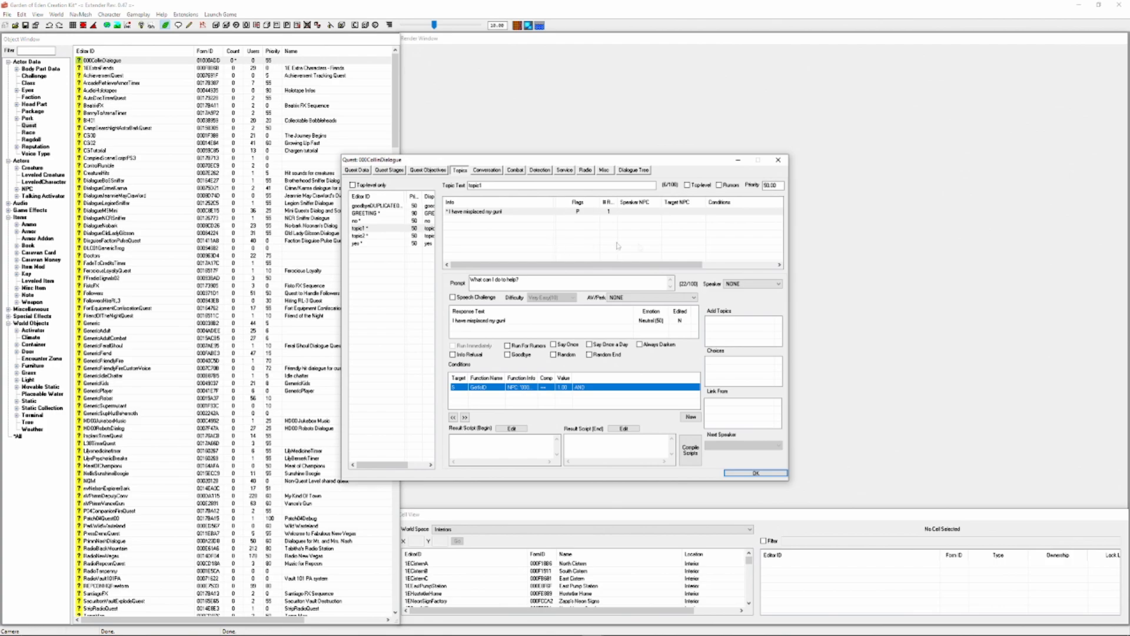
Add follow-up topics to the Choices of topic1
{"action": "right_click", "coordinate": [740, 366]}
{"action": "left_click", "coordinate": [763, 381]}
{"action": "right_click", "coordinate": [764, 379]}
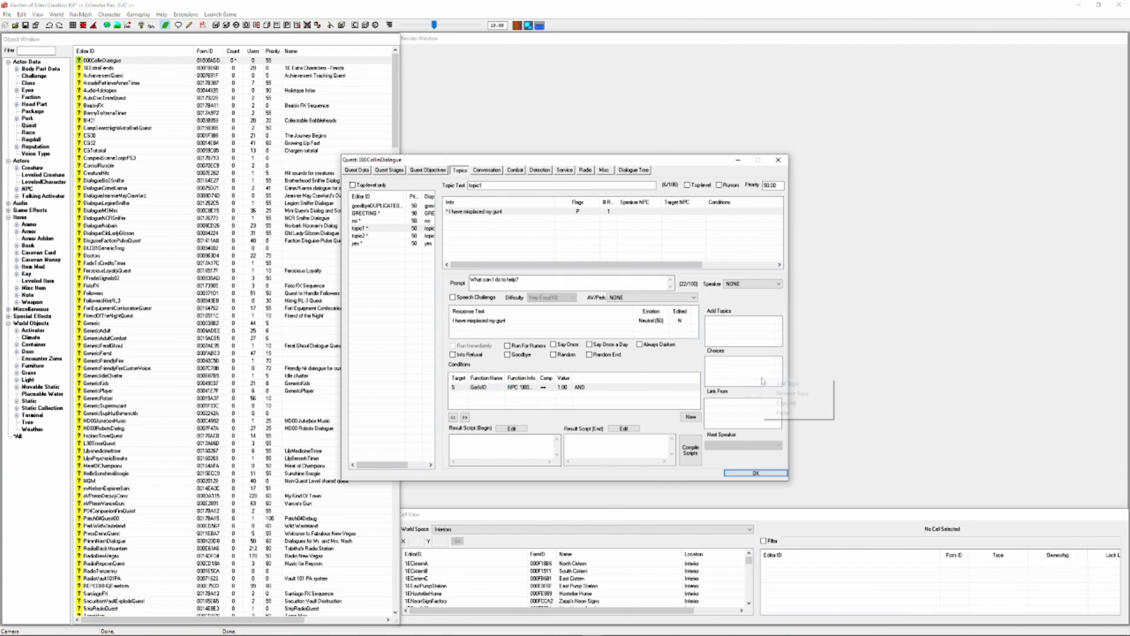
{"action": "left_click", "coordinate": [769, 383]}
Add the response "I'm always gonna need your help if you change your mind." to topic2
{"action": "left_click", "coordinate": [379, 236]}
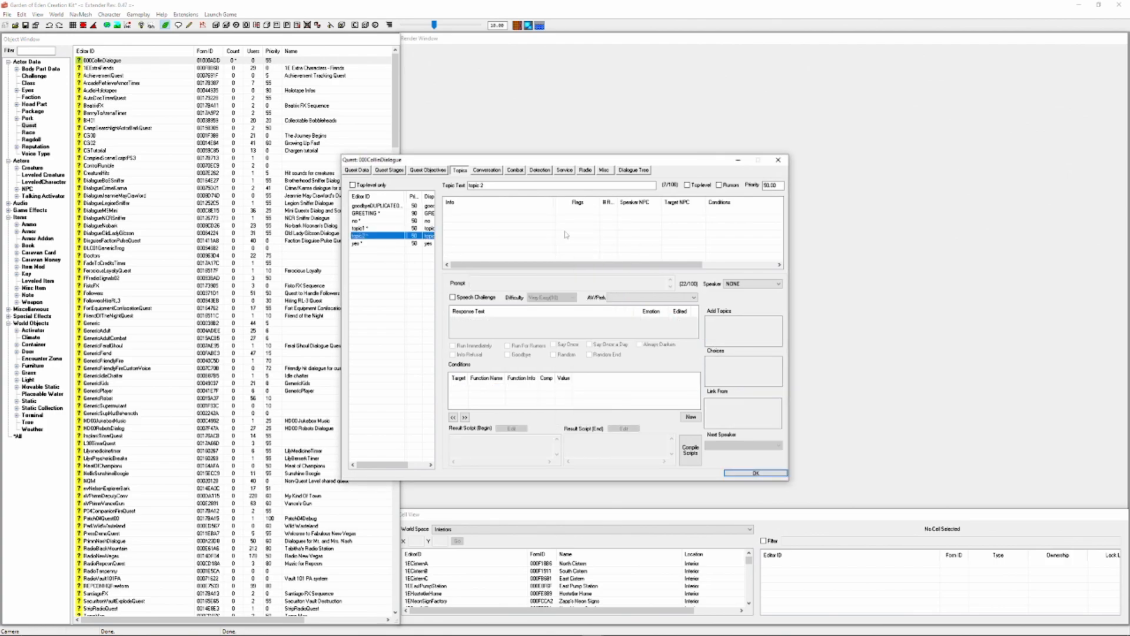
{"action": "right_click", "coordinate": [565, 235]}
{"action": "left_click", "coordinate": [576, 236]}
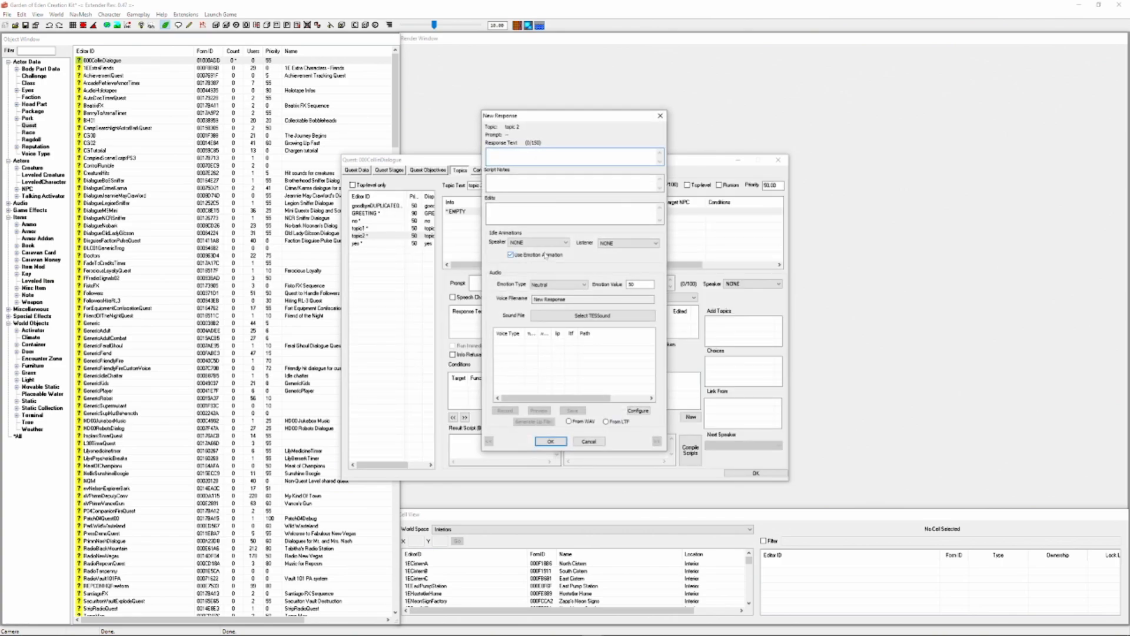
{"action": "type", "text": "I'm always gonna need your help if you change your mind."}
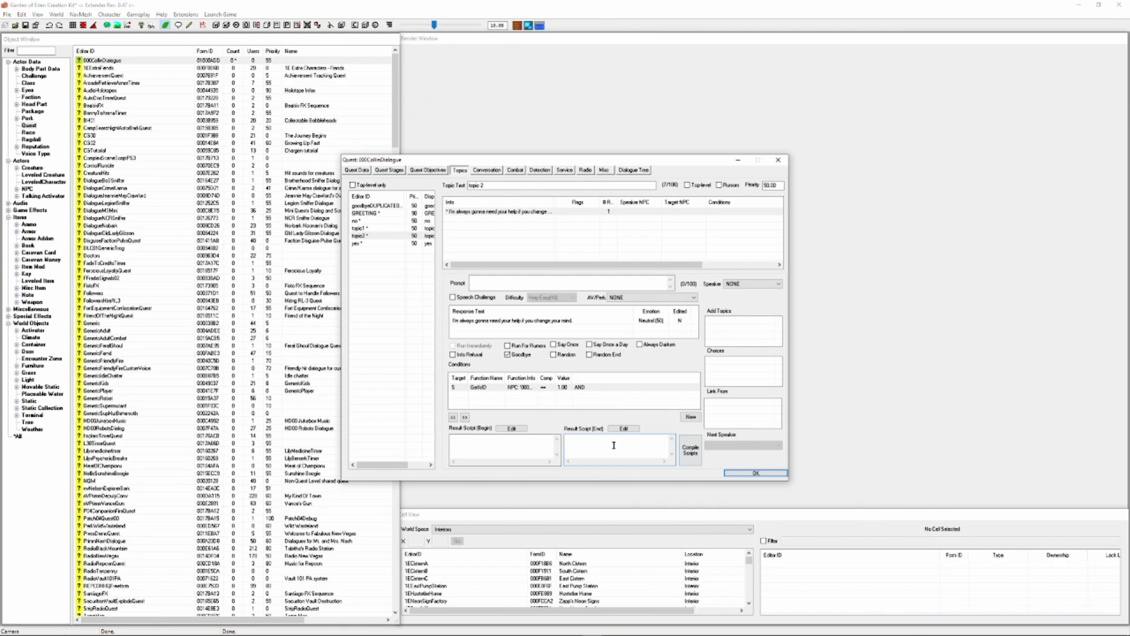
Set the prompt of the yes topic to "I can find your gun for you!"
{"action": "left_click", "coordinate": [357, 243]}
{"action": "left_click", "coordinate": [498, 283]}
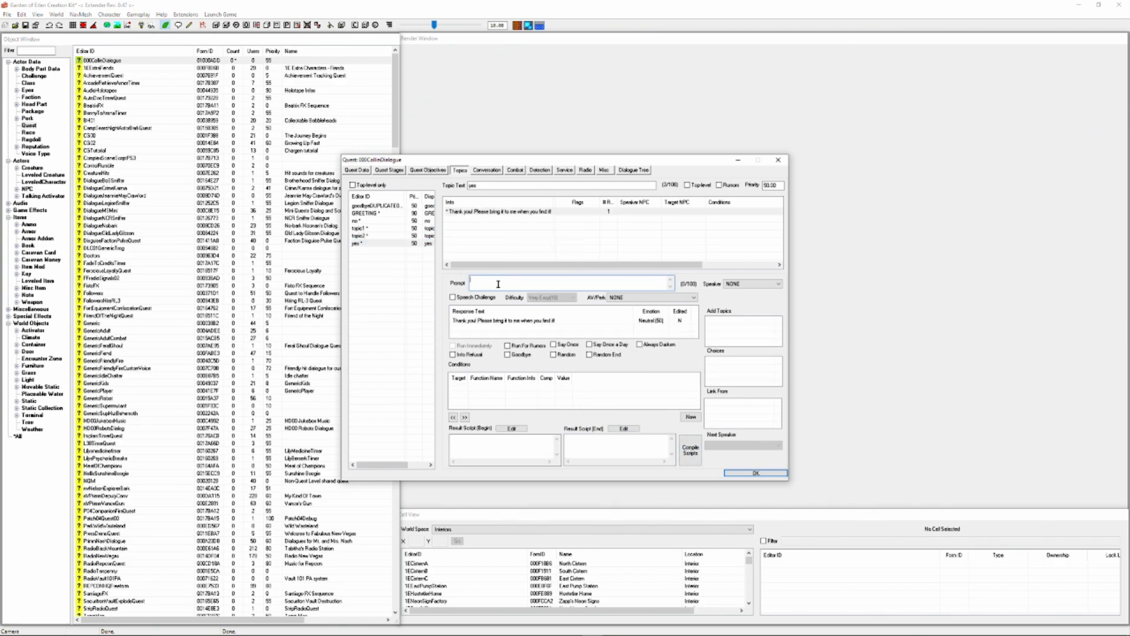
{"action": "type", "text": "I can find you"}
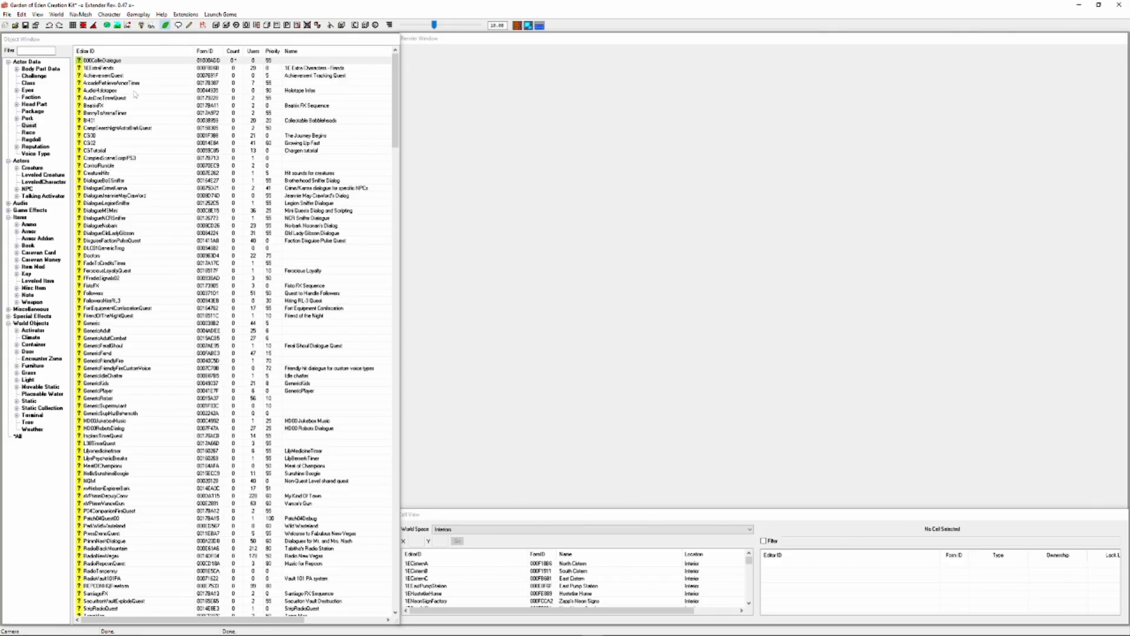
Create a new quest with the ID 000CollinGunQuest, the name "Collin's Gun" and priority 55
{"action": "right_click", "coordinate": [132, 92]}
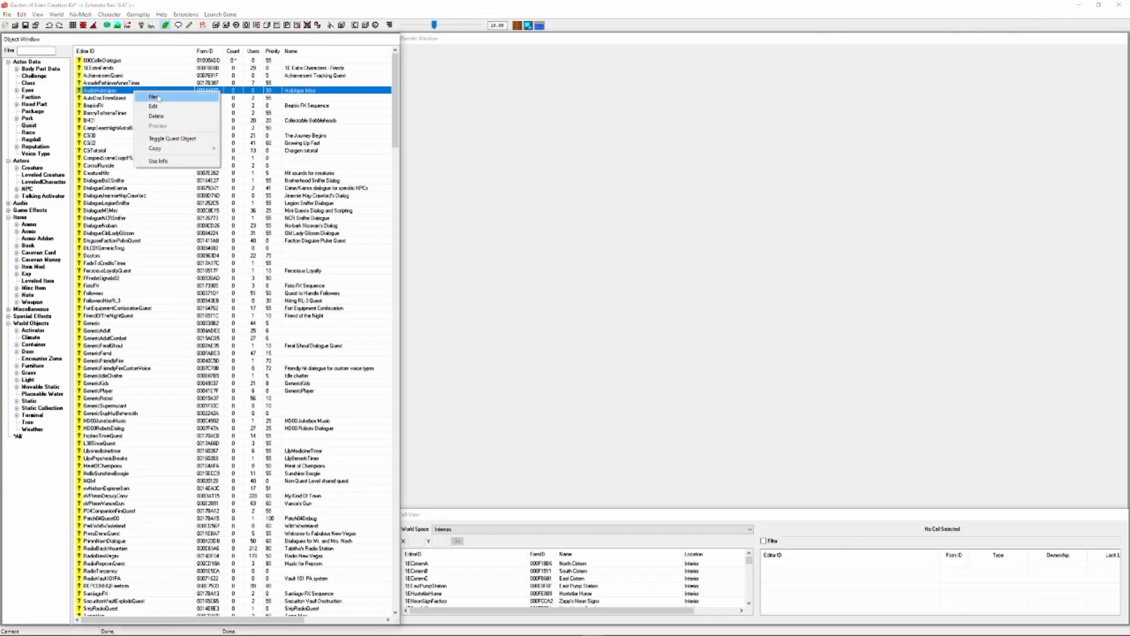
{"action": "left_click", "coordinate": [159, 99]}
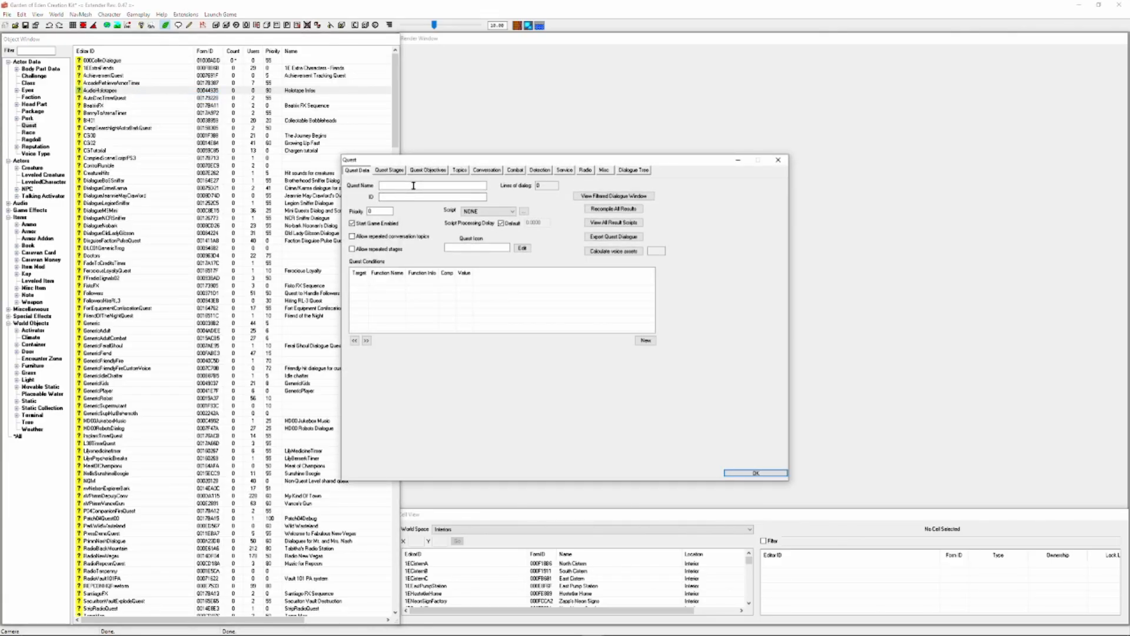
{"action": "left_click", "coordinate": [392, 197]}
{"action": "type", "text": "000ColinGunQuest"}
{"action": "left_click", "coordinate": [450, 186]}
{"action": "type", "text": "Co"}
{"action": "type", "text": "lin's Gun"}
{"action": "key", "text": "Tab"}
{"action": "key", "text": "Tab"}
{"action": "type", "text": "55"}
{"action": "key", "text": "Return"}
Add quest stages 3, 5 and 10 to 000CollinGunQuest
{"action": "double_click", "coordinate": [104, 67]}
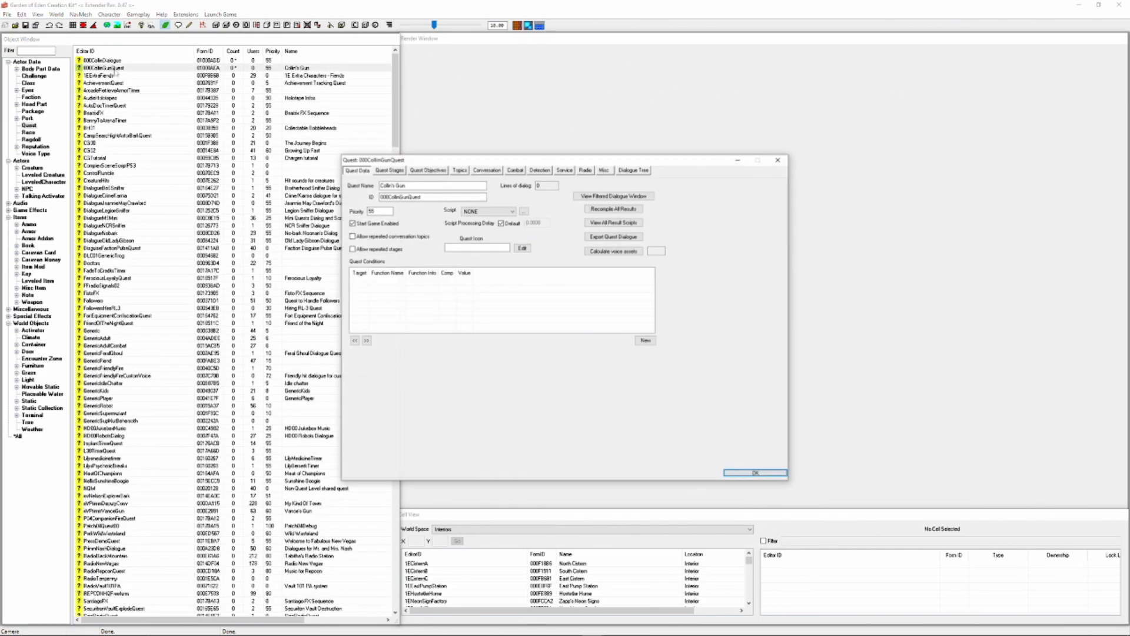
{"action": "left_click", "coordinate": [389, 170]}
{"action": "right_click", "coordinate": [378, 214]}
{"action": "left_click", "coordinate": [401, 222]}
{"action": "type", "text": "3"}
{"action": "right_click", "coordinate": [370, 216]}
{"action": "left_click", "coordinate": [418, 219]}
{"action": "type", "text": "5"}
{"action": "right_click", "coordinate": [417, 215]}
{"action": "left_click", "coordinate": [438, 222]}
{"action": "type", "text": "10"}
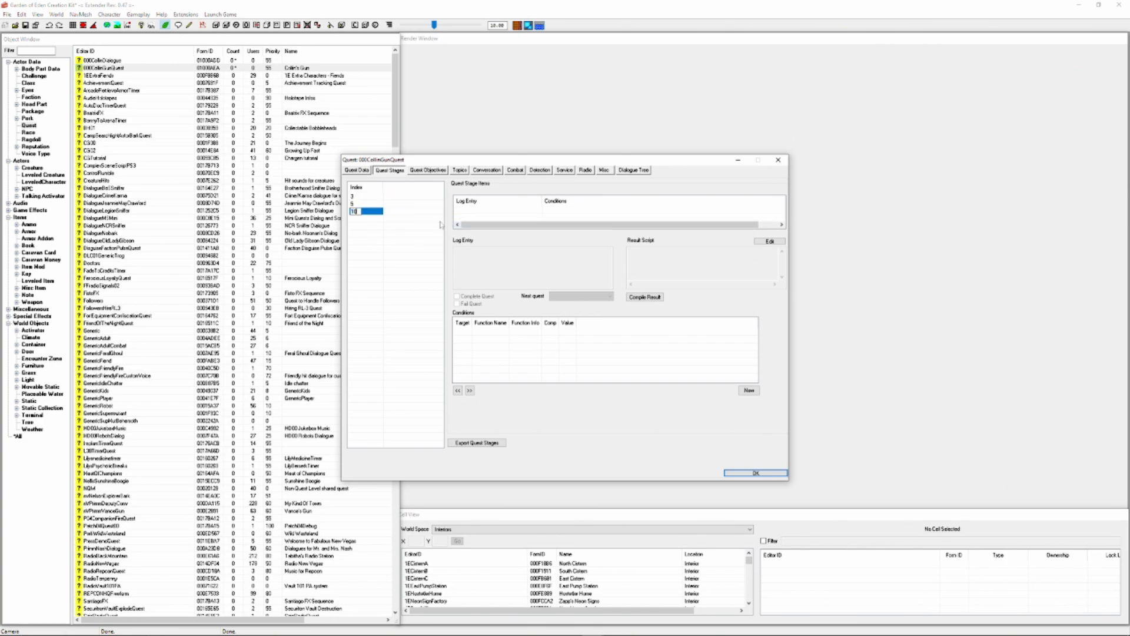
Add quest stages 20 and 30 to 000CollinGunQuest
{"action": "right_click", "coordinate": [408, 238]}
{"action": "left_click", "coordinate": [440, 246]}
{"action": "type", "text": "20"}
{"action": "key", "text": "Return"}
{"action": "right_click", "coordinate": [437, 243]}
{"action": "left_click", "coordinate": [458, 253]}
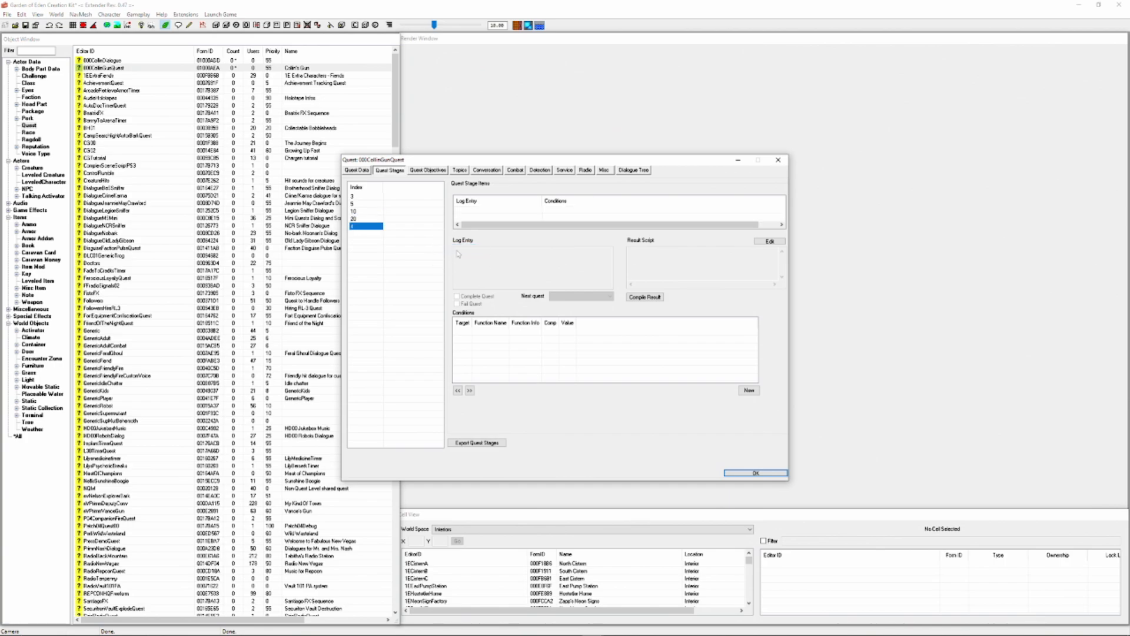
{"action": "left_click", "coordinate": [366, 229]}
{"action": "type", "text": "30"}
{"action": "key", "text": "Return"}
Create two quest objectives with the indexes 10 and 20, and save the quest
{"action": "left_click", "coordinate": [428, 170]}
{"action": "right_click", "coordinate": [406, 211]}
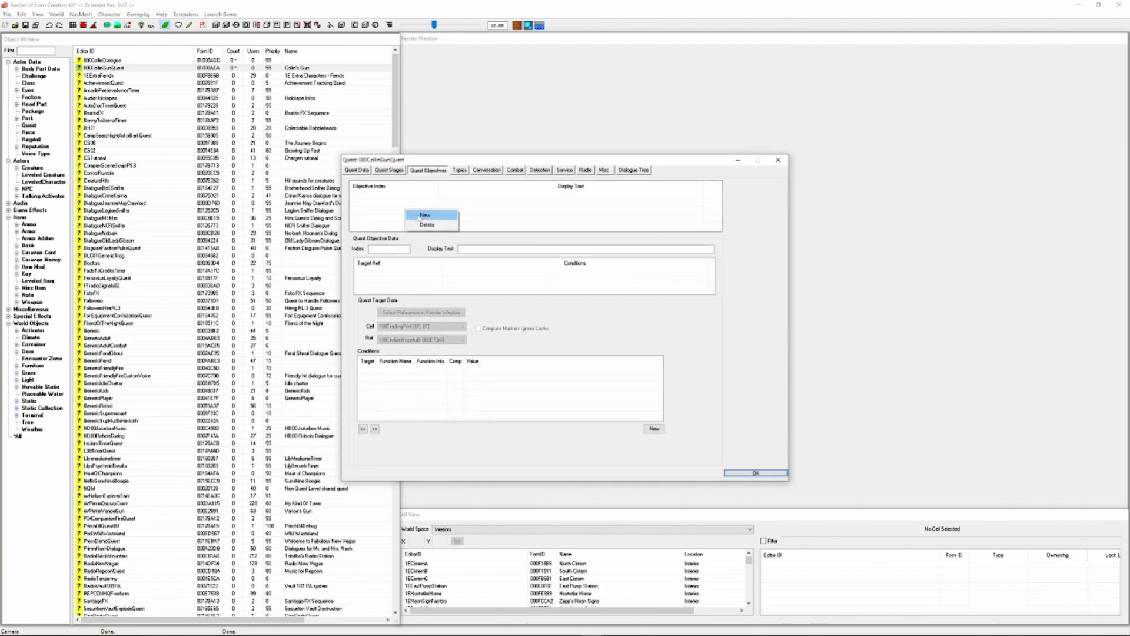
{"action": "left_click", "coordinate": [424, 215]}
{"action": "left_click", "coordinate": [372, 249]}
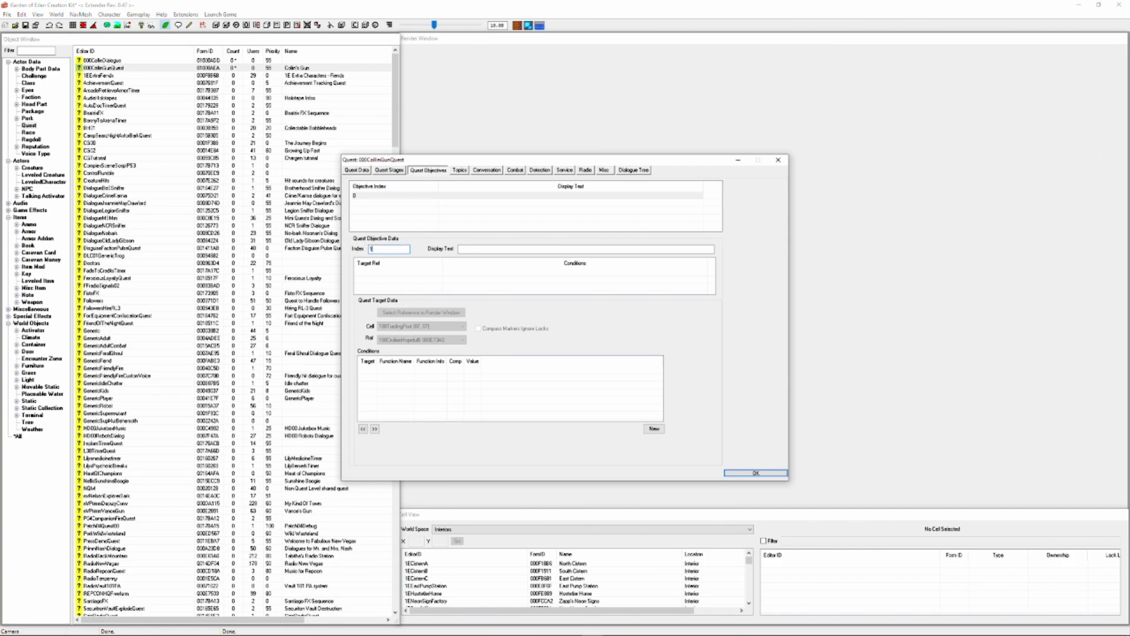
{"action": "right_click", "coordinate": [369, 225]}
{"action": "left_click", "coordinate": [382, 230]}
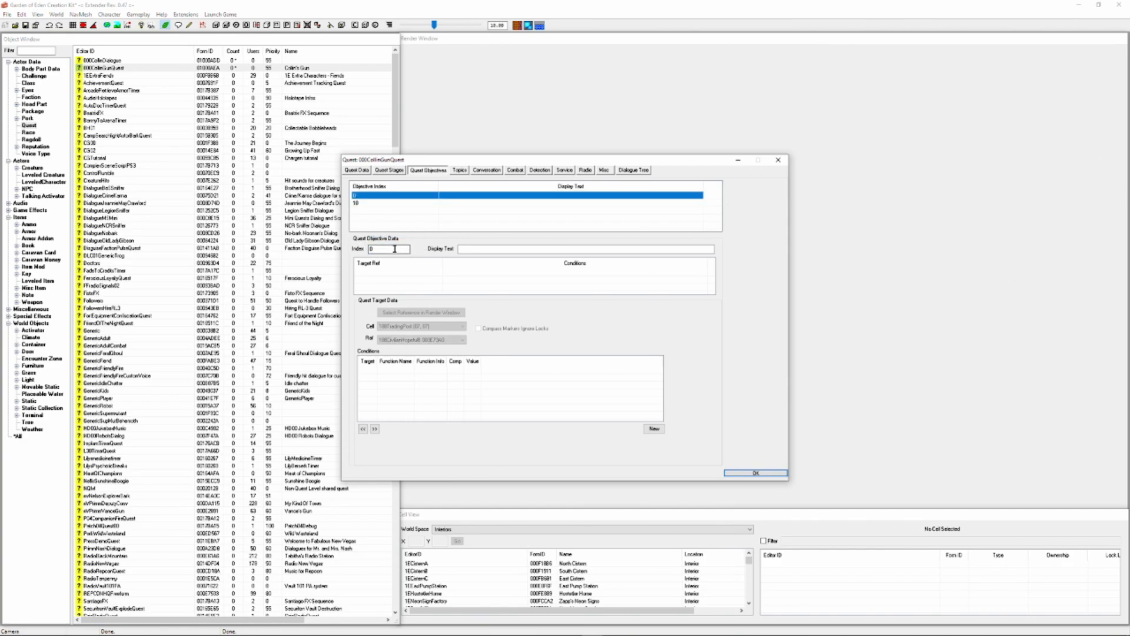
{"action": "type", "text": "20"}
{"action": "key", "text": "Return"}
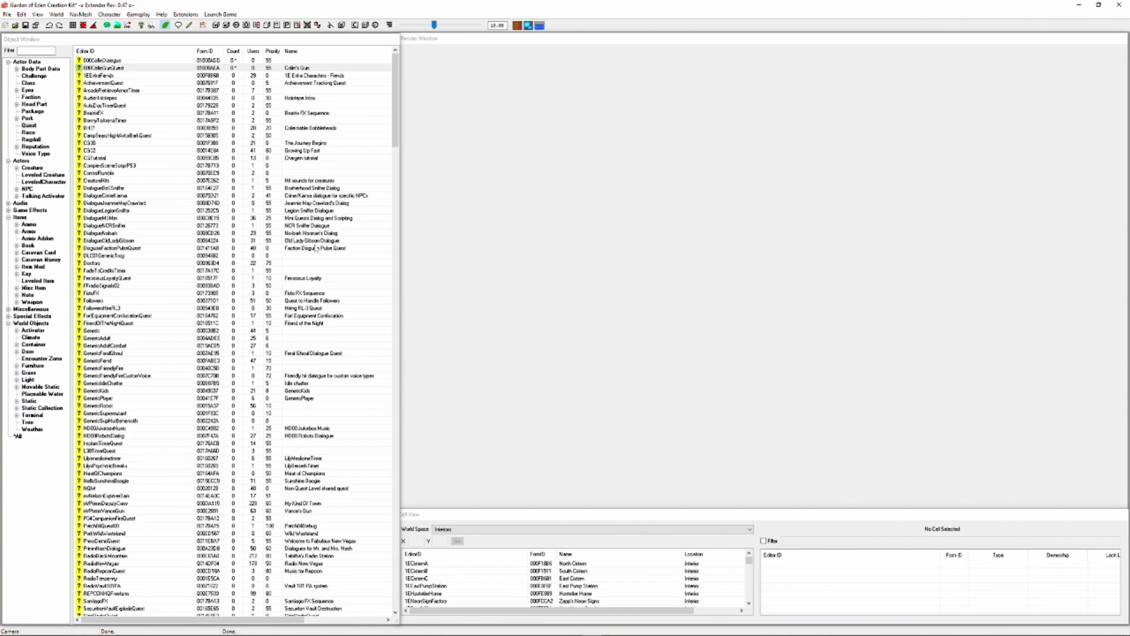
Reopen 000CollinGunQuest and add an empty log entry to each of stages 3, 5 and 10
{"action": "double_click", "coordinate": [127, 69]}
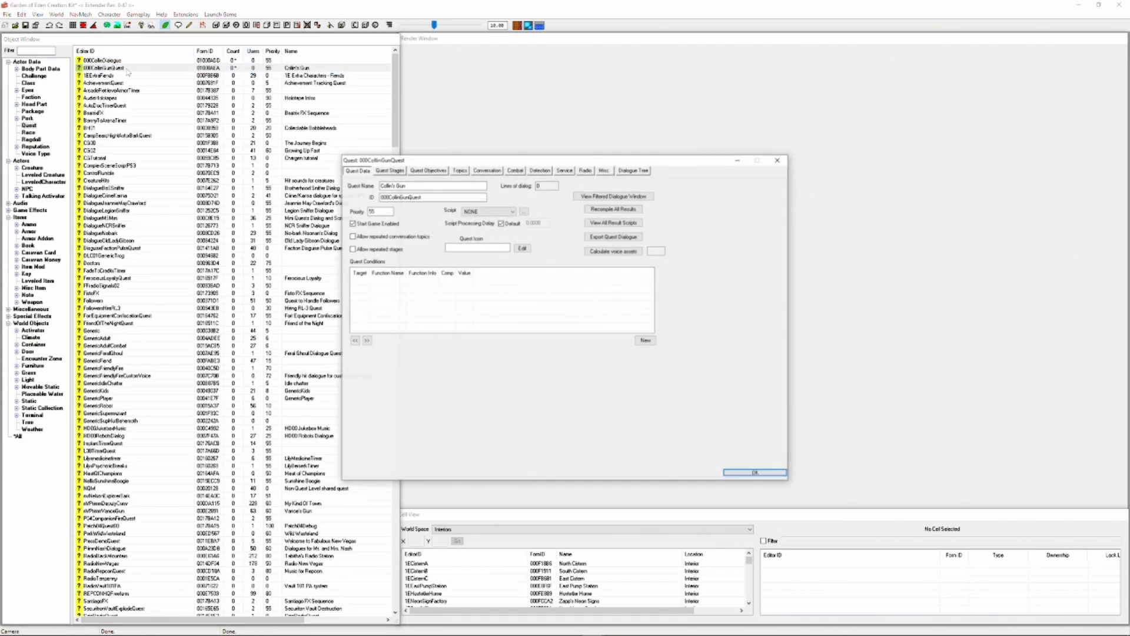
{"action": "left_click", "coordinate": [389, 170]}
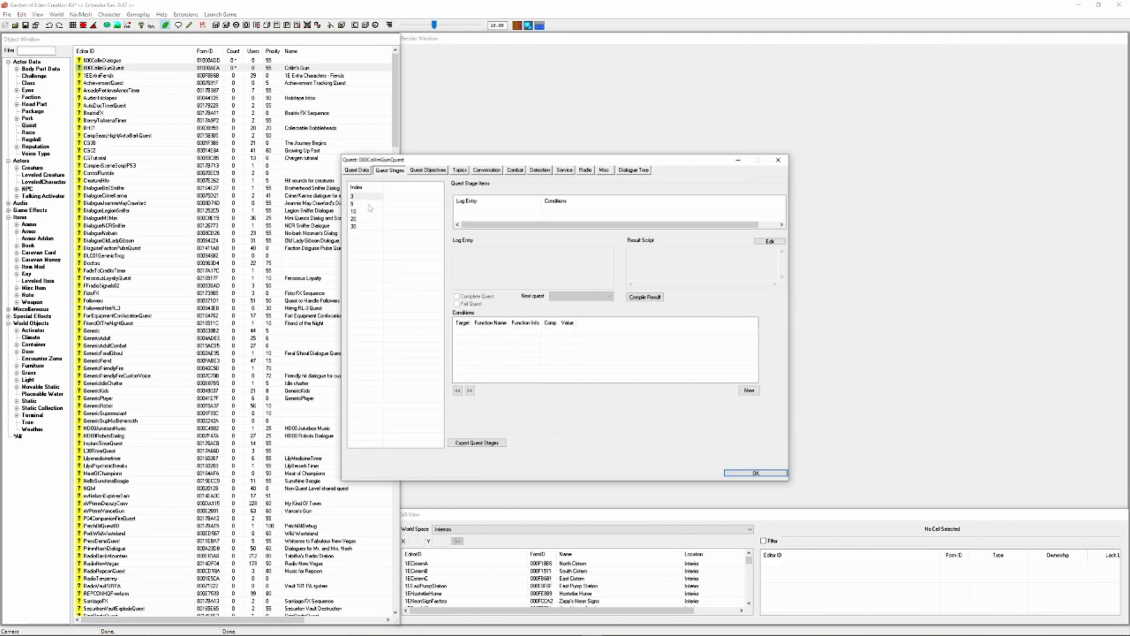
{"action": "right_click", "coordinate": [470, 207]}
{"action": "left_click", "coordinate": [489, 215]}
{"action": "left_click", "coordinate": [366, 204]}
{"action": "right_click", "coordinate": [474, 216]}
{"action": "left_click", "coordinate": [489, 221]}
{"action": "left_click", "coordinate": [365, 211]}
{"action": "right_click", "coordinate": [490, 211]}
{"action": "left_click", "coordinate": [500, 215]}
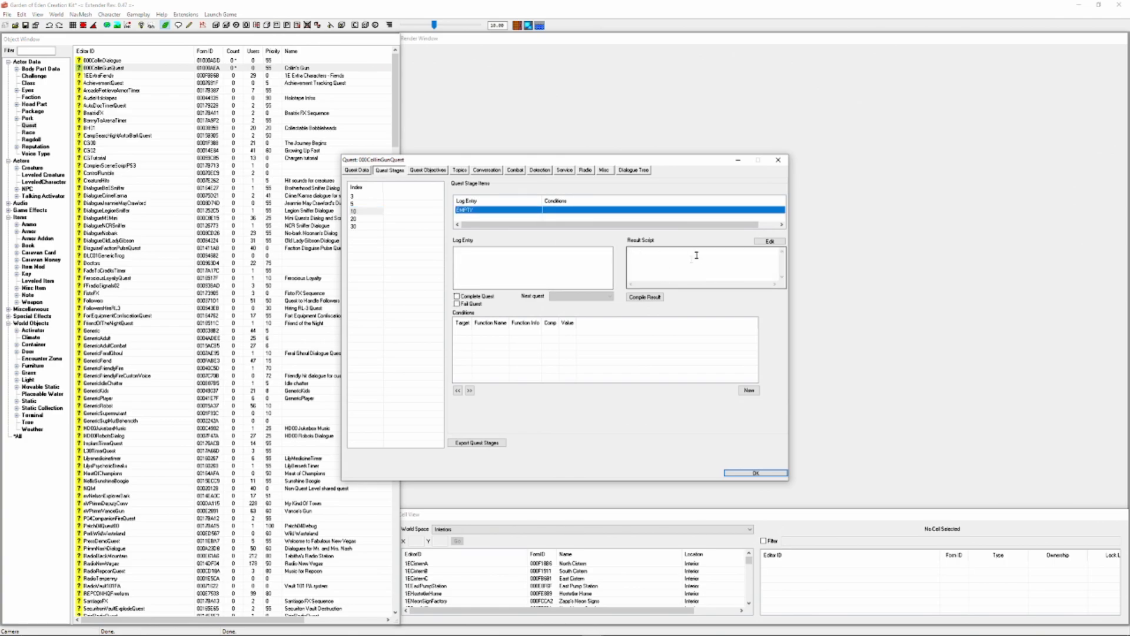
Write the result script "setobjectivedisplayed 000CollinGunQuest 10 1" for stage 10 and select the whole line for reuse
{"action": "left_click", "coordinate": [667, 260]}
{"action": "type", "text": "set"}
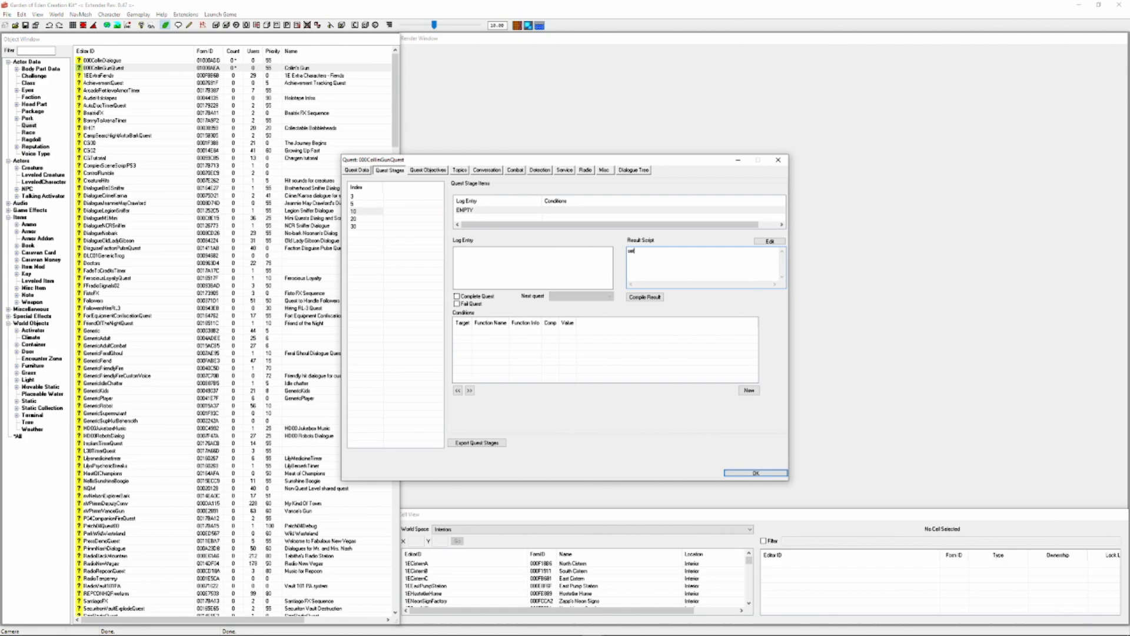
{"action": "type", "text": "objectivedisplayed 000Cs"}
{"action": "type", "text": "llinGunQuest 10 1"}
{"action": "key", "text": "ctrl+a"}
{"action": "key", "text": "ctrl+c"}
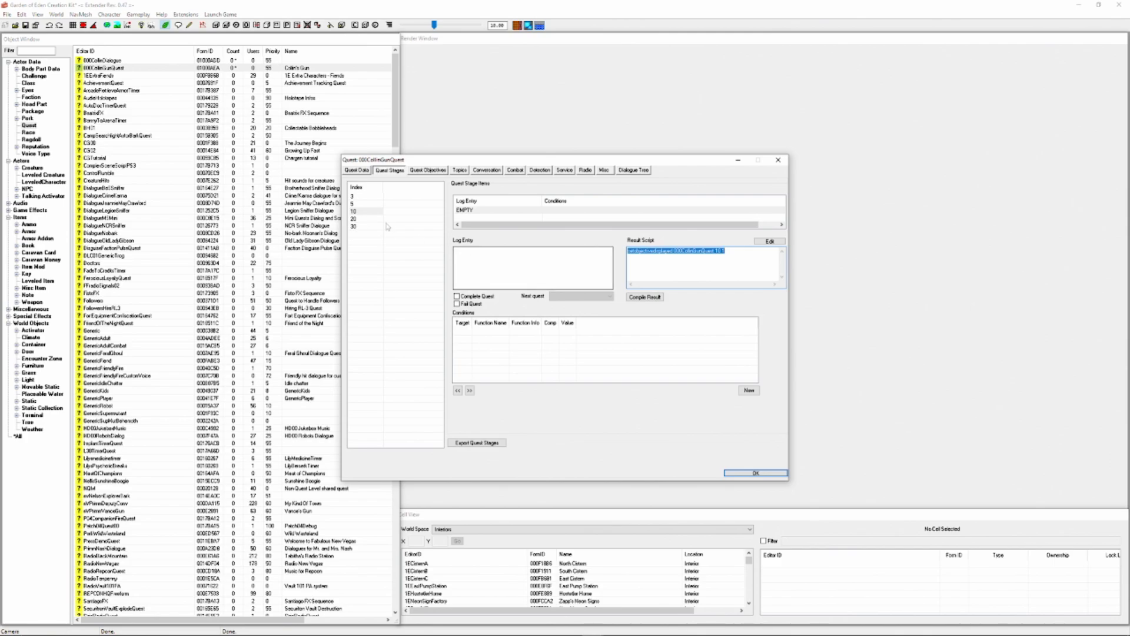
Add a log entry to stage 20 with the result script "setobjectivedisplayed 000CollinGunQuest 20 1"
{"action": "left_click", "coordinate": [375, 219]}
{"action": "right_click", "coordinate": [513, 211]}
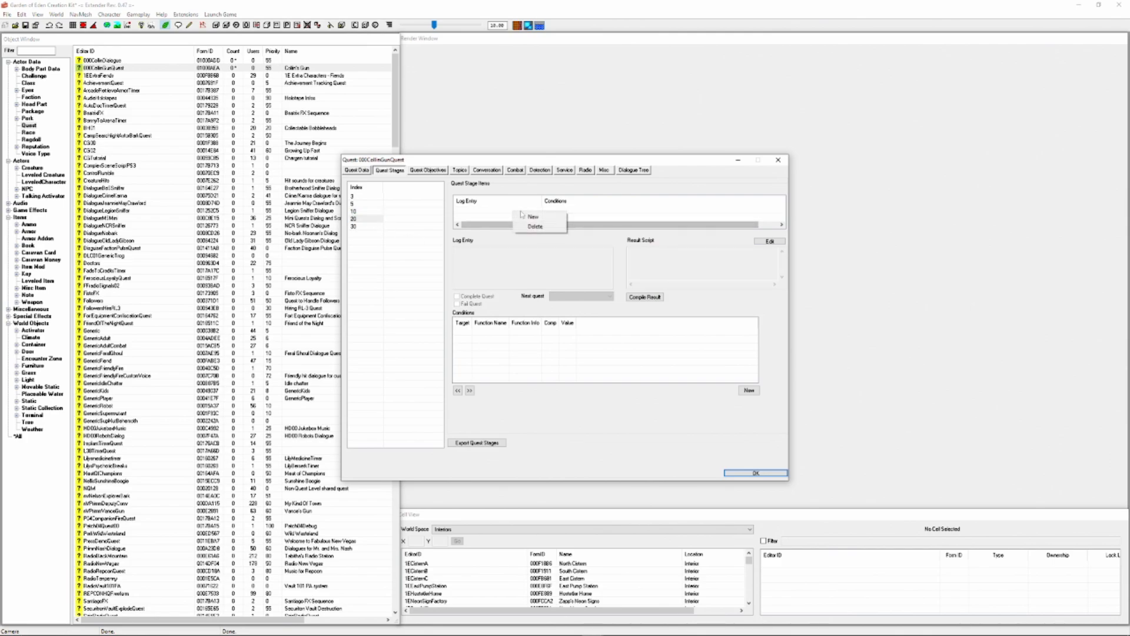
{"action": "left_click", "coordinate": [523, 215]}
{"action": "left_click", "coordinate": [695, 259]}
{"action": "key", "text": "ctrl+v"}
{"action": "left_click", "coordinate": [720, 251]}
{"action": "key", "text": "BackSpace"}
{"action": "type", "text": "2"}
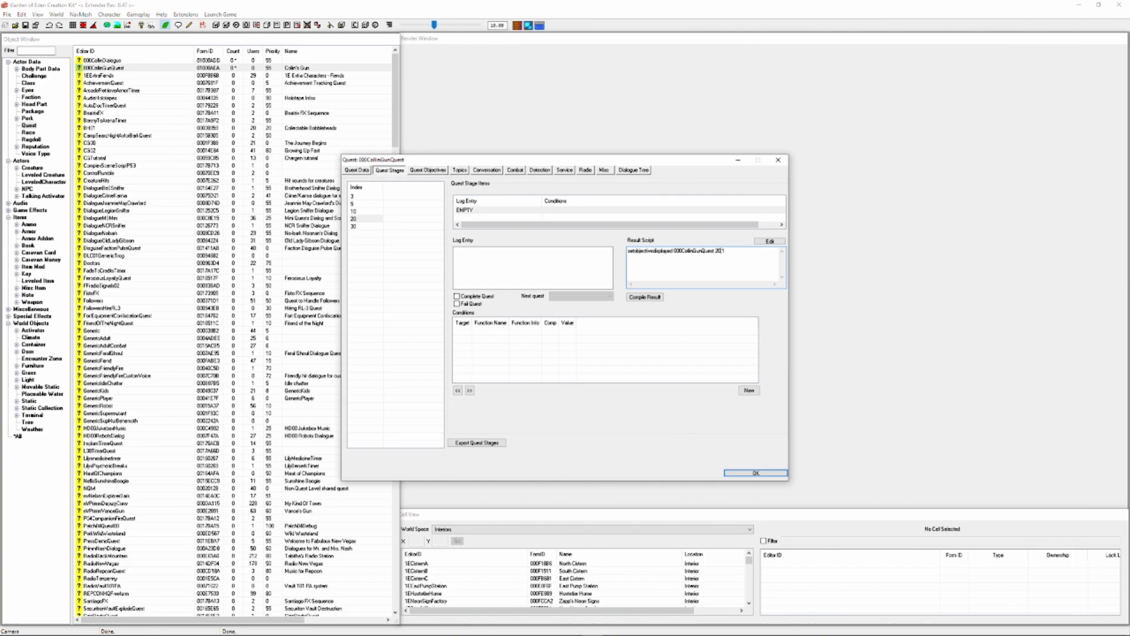
Add a setobjectivecompleted line for objective 10 of 000CollinGunQuest to the stage 20 result script
{"action": "key", "text": "ctrl+v"}
{"action": "key", "text": "BackSpace"}
{"action": "key", "text": "BackSpace"}
{"action": "key", "text": "BackSpace"}
{"action": "key", "text": "BackSpace"}
{"action": "key", "text": "BackSpace"}
{"action": "key", "text": "BackSpace"}
{"action": "key", "text": "BackSpace"}
{"action": "key", "text": "BackSpace"}
{"action": "key", "text": "BackSpace"}
{"action": "type", "text": "completed"}
Add a log entry to stage 30 with the result script "setobjectivecompleted 000CollinGunQuest 20 1"
{"action": "left_click", "coordinate": [361, 227]}
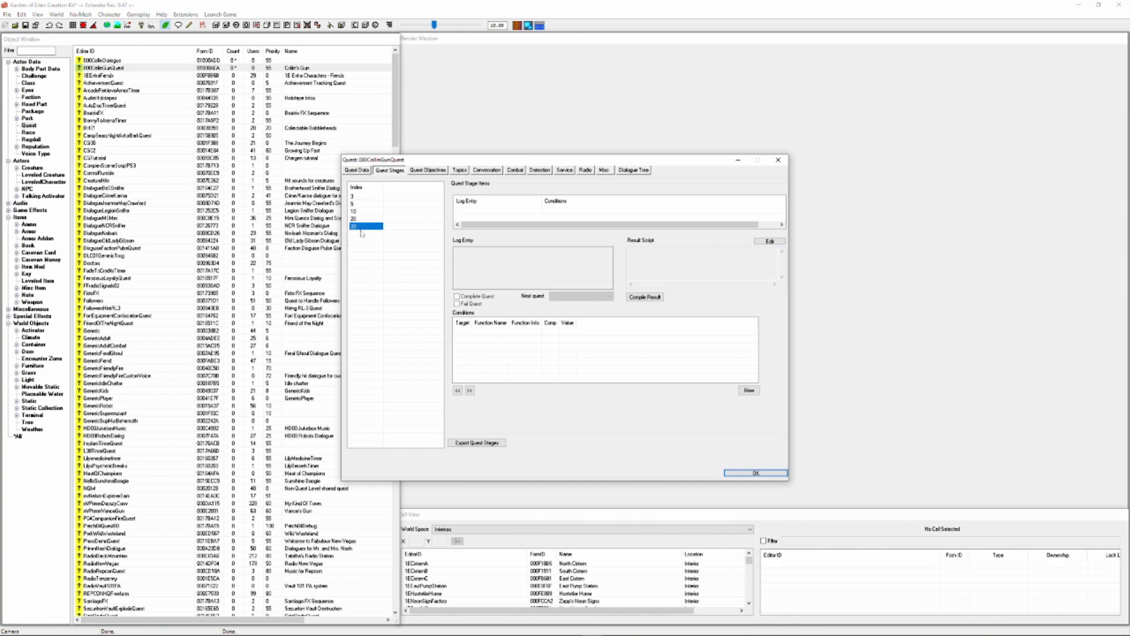
{"action": "right_click", "coordinate": [589, 213]}
{"action": "left_click", "coordinate": [604, 217]}
{"action": "left_click", "coordinate": [705, 266]}
{"action": "type", "text": "setobjectivecompleted 000CollinGunQuest 10 1"}
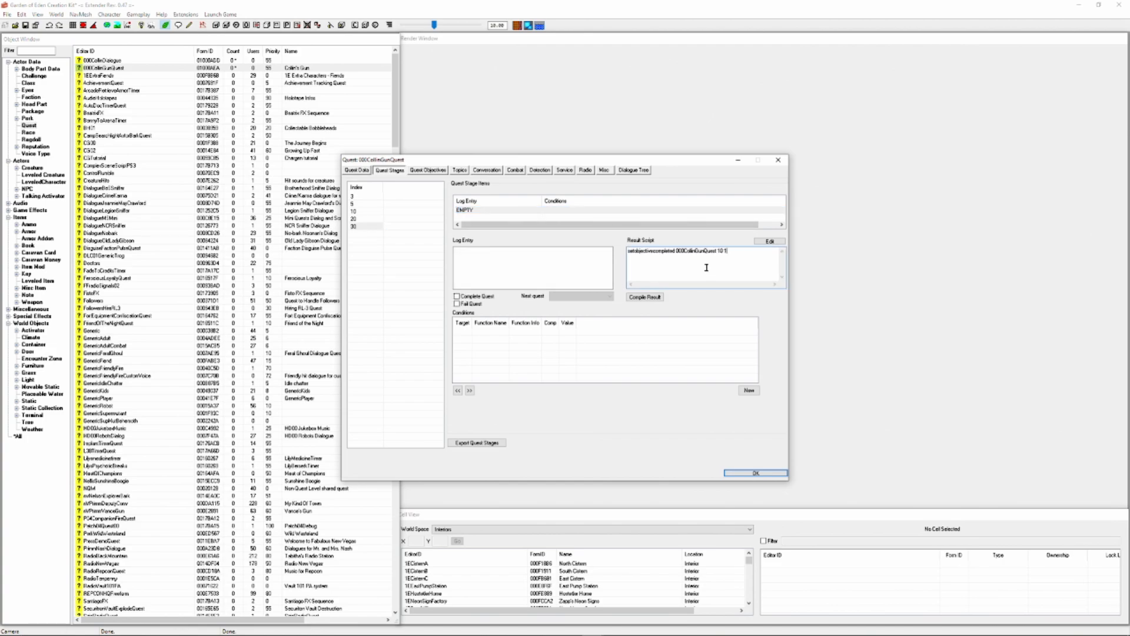
{"action": "double_click", "coordinate": [721, 251]}
{"action": "type", "text": "20"}
Append RewardXP 300, player.additem Caps001 50 and player.removeitem 000CollinGun 1 to the stage 30 script, mark the stage as completing the quest, and save
{"action": "key", "text": "Return"}
{"action": "type", "text": "Reward"}
{"action": "type", "text": "XP 300 "}
{"action": "type", "text": "player"}
{"action": "type", "text": ".a"}
{"action": "type", "text": "dditem"}
{"action": "type", "text": " Caps001 50"}
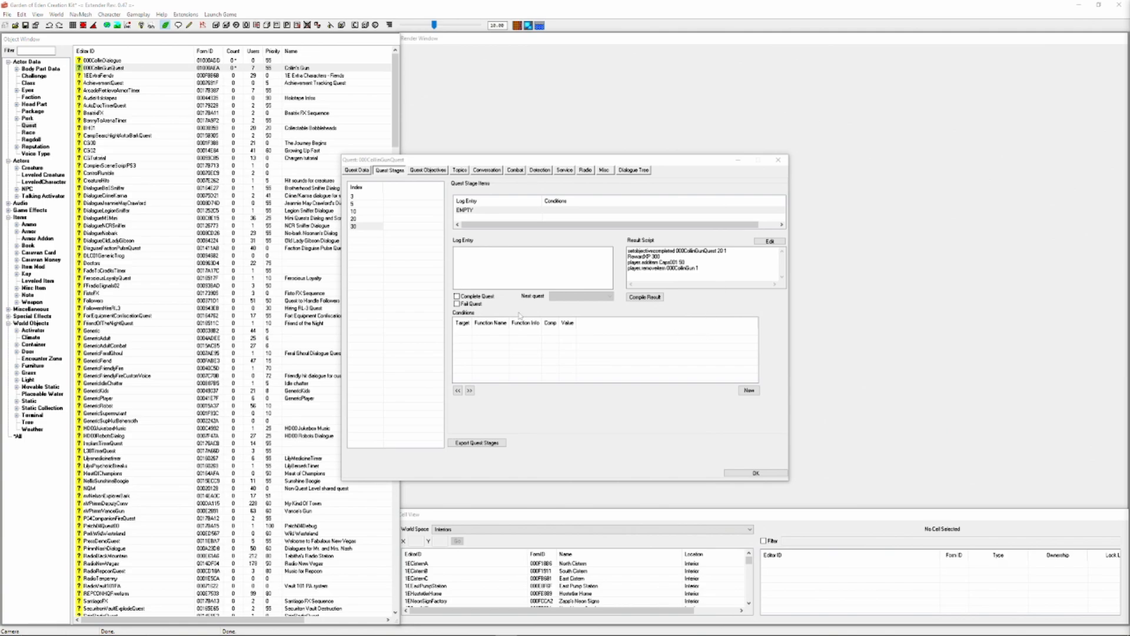
{"action": "left_click", "coordinate": [470, 299]}
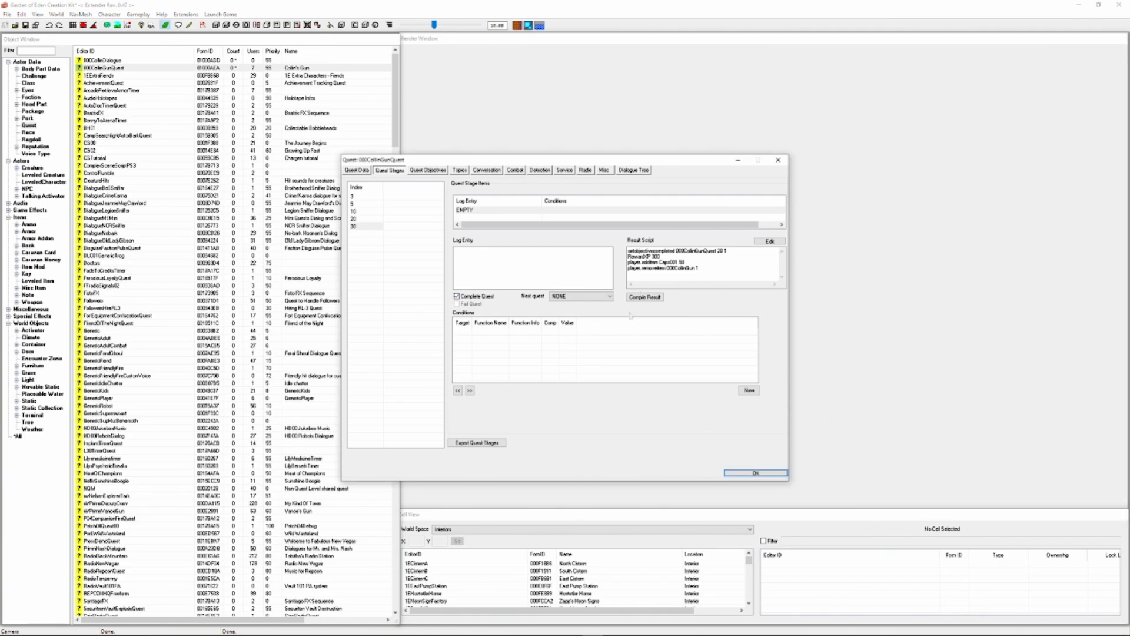
{"action": "left_click", "coordinate": [756, 474]}
Set the display text of objective 10 to "Find Collin's Gun" and objective 20 to "Return Collin's Gun", and save the quest
{"action": "left_click", "coordinate": [428, 170]}
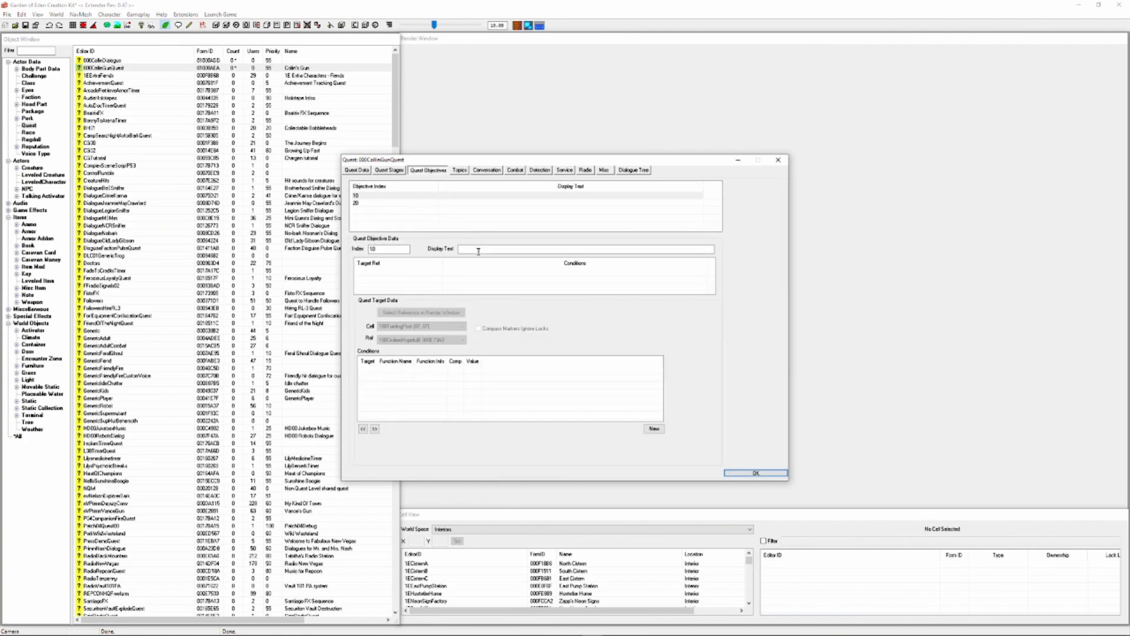
{"action": "type", "text": "Find Collin's Gun"}
{"action": "left_click", "coordinate": [406, 202]}
{"action": "left_click", "coordinate": [498, 250]}
{"action": "type", "text": "Return C"}
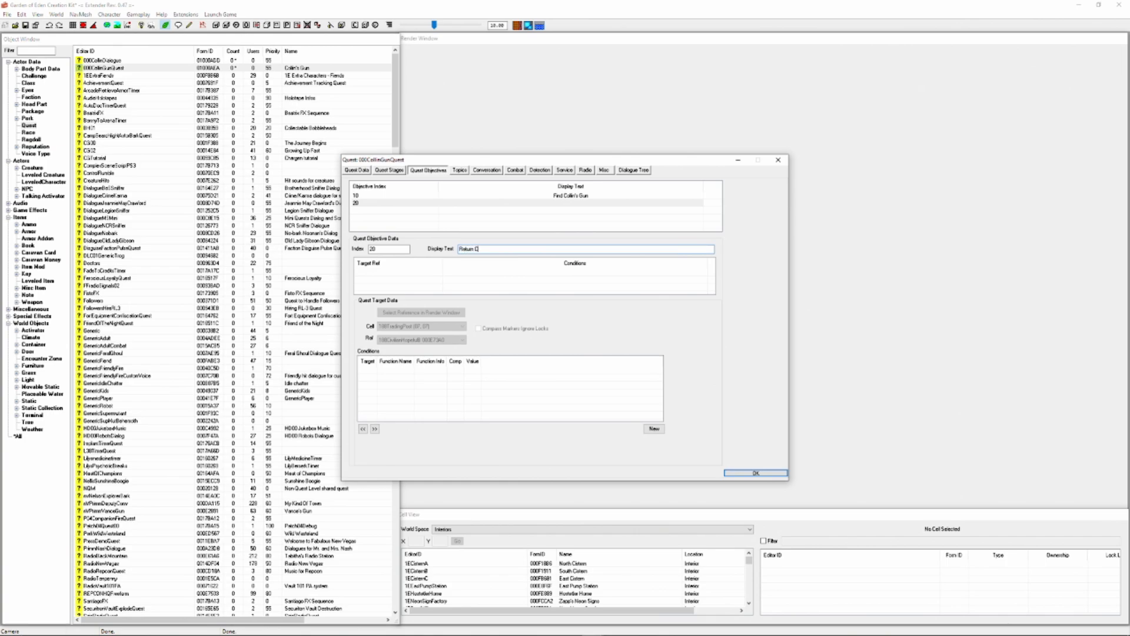
{"action": "type", "text": "ollin's Gun."}
{"action": "key", "text": "Return"}
In the yes topic of 000CollinDialogue, enter "setstage 000CollinGunQuest 10" as the end result script
{"action": "double_click", "coordinate": [138, 60]}
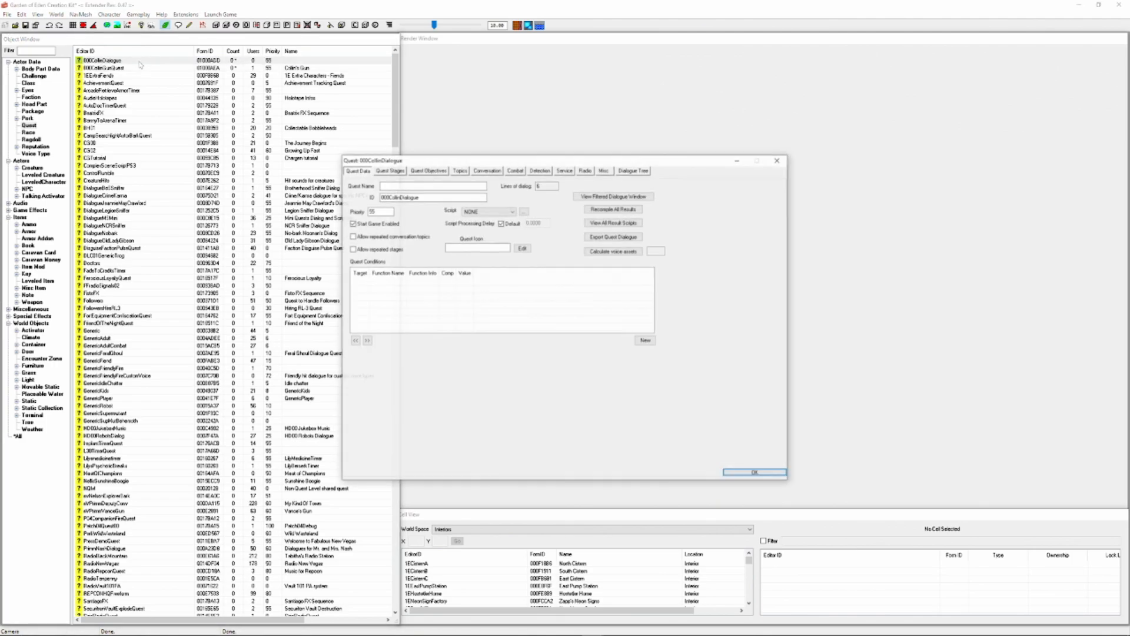
{"action": "left_click", "coordinate": [460, 170]}
{"action": "left_click", "coordinate": [383, 243]}
{"action": "left_click", "coordinate": [604, 453]}
{"action": "type", "text": "set"}
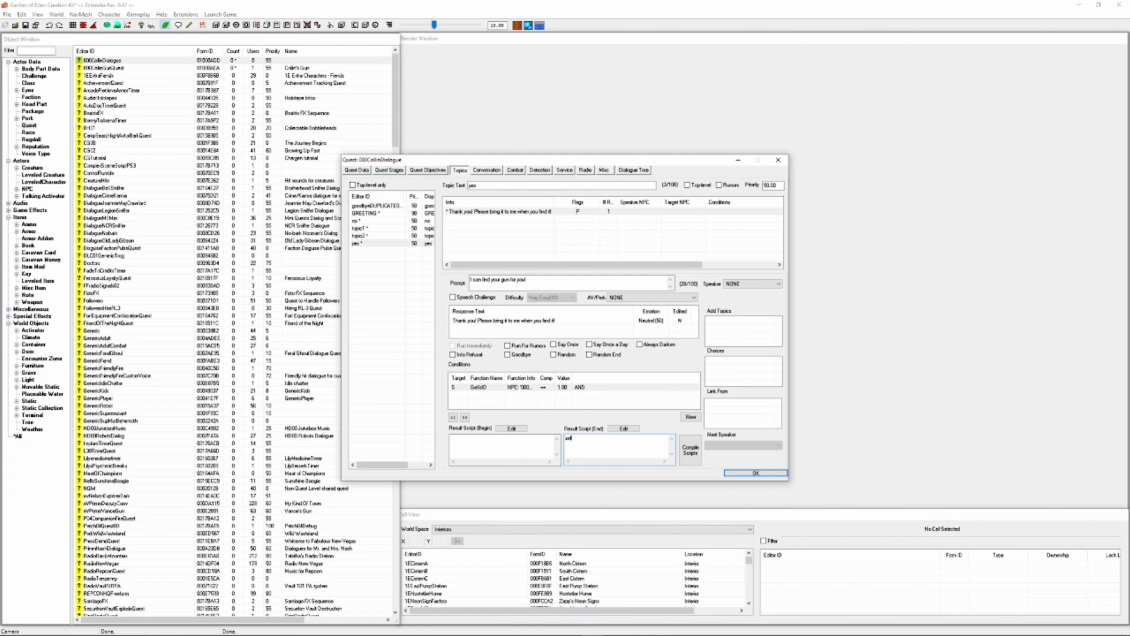
{"action": "type", "text": "stage 000CallinGunQuest 10"}
Give the topic2 response the end result script "setstage 000CollinGunQuest 3"
{"action": "left_click", "coordinate": [377, 236]}
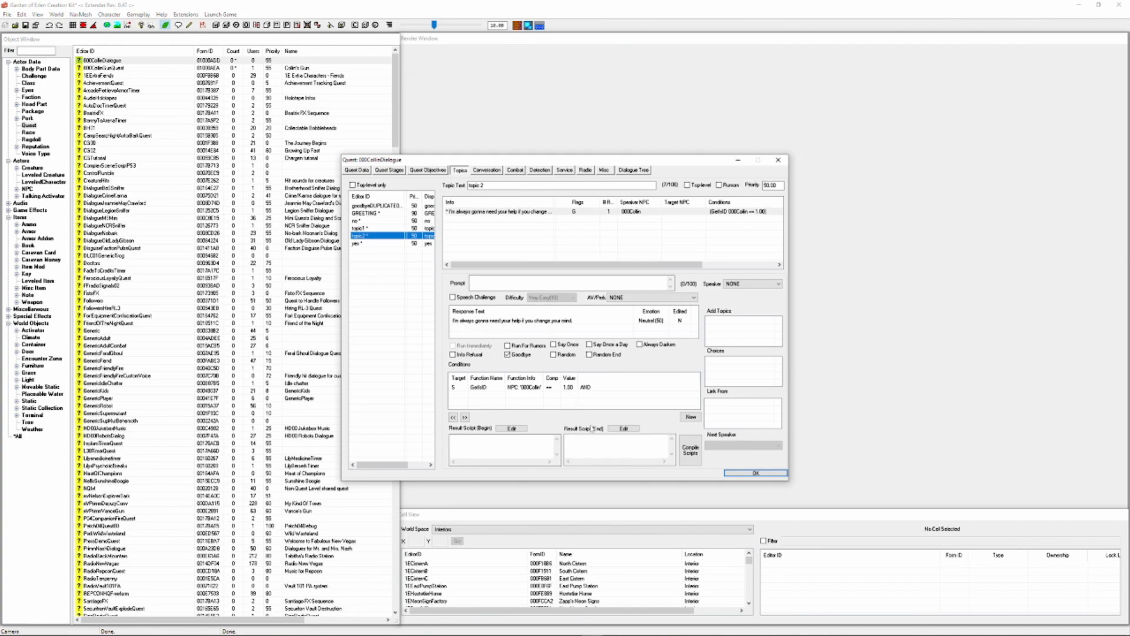
{"action": "left_click", "coordinate": [598, 436]}
{"action": "type", "text": "setstage"}
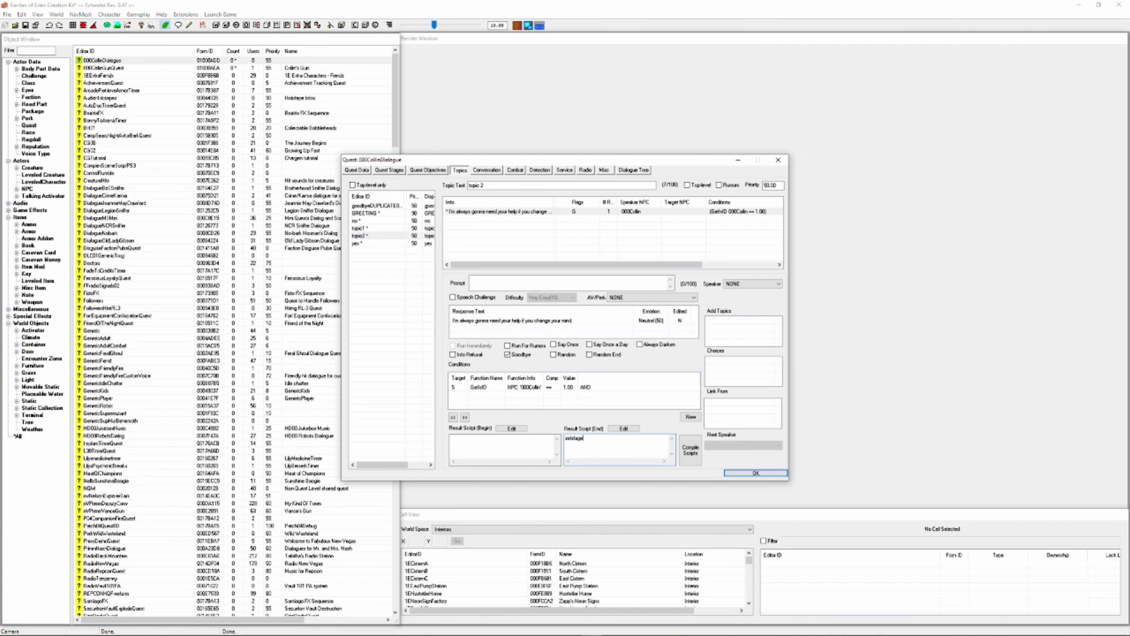
{"action": "type", "text": " 000CollinGunQuest 3"}
Add a new GREETING response with the text "Hey I still need your help!"
{"action": "left_click", "coordinate": [365, 213]}
{"action": "left_click", "coordinate": [500, 212]}
{"action": "right_click", "coordinate": [523, 240]}
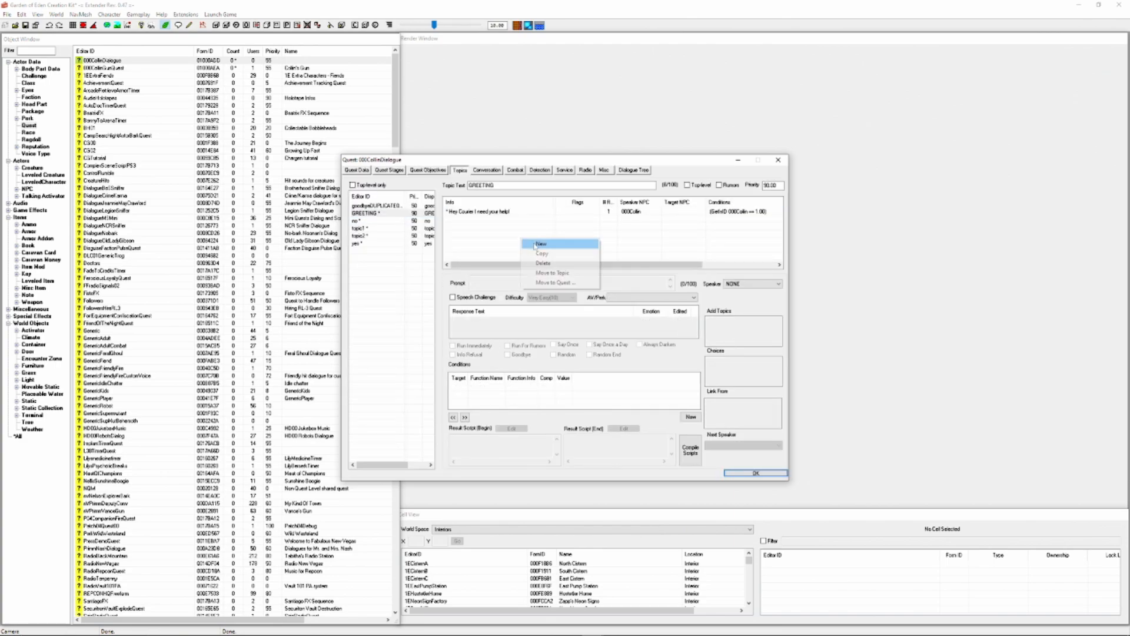
{"action": "left_click", "coordinate": [537, 243]}
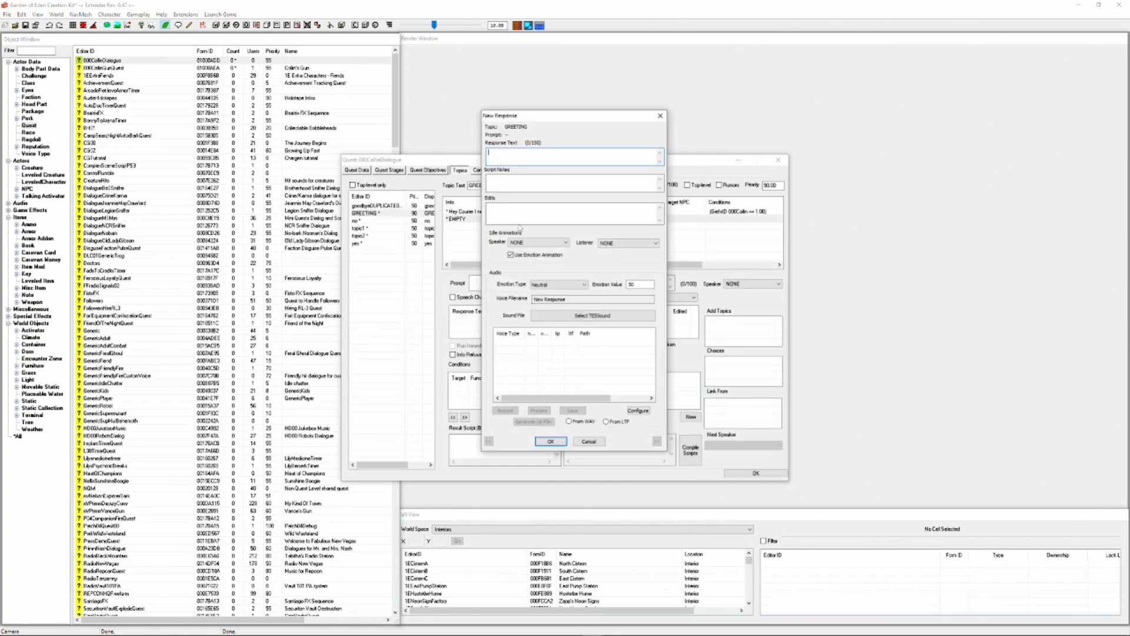
{"action": "type", "text": "Hey I styl"}
{"action": "key", "text": "BackSpace"}
{"action": "key", "text": "BackSpace"}
{"action": "type", "text": "ill need your help!"}
{"action": "key", "text": "Return"}
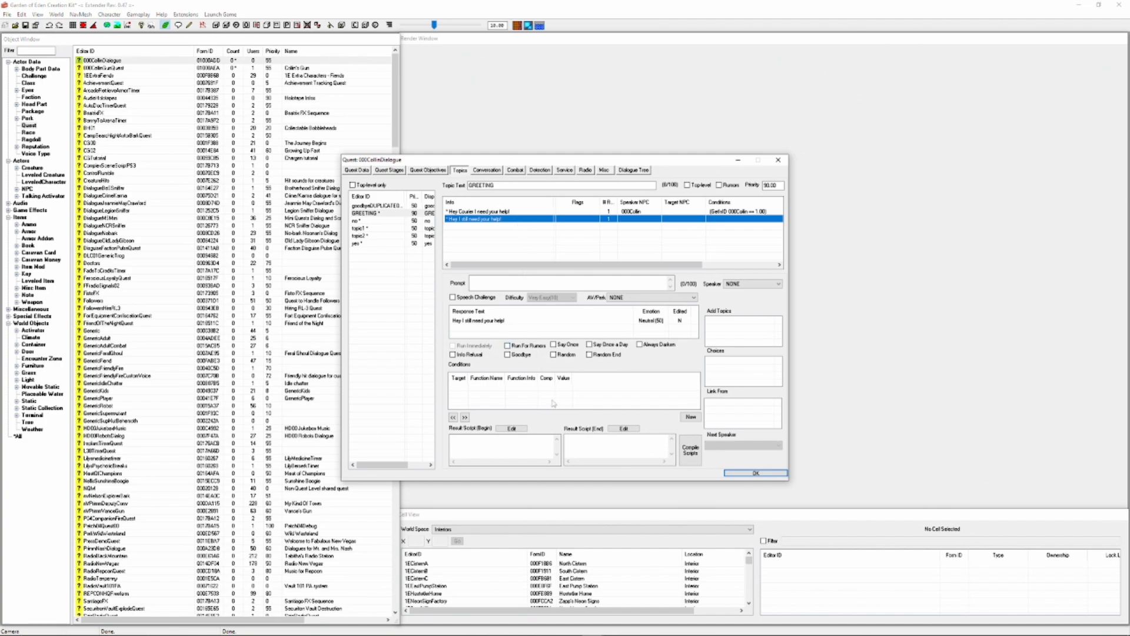
Paste the copied GetIsID condition onto the "still need your help" greeting and add a GetStage 000CollinGunQuest == 3 condition
{"action": "right_click", "coordinate": [552, 395]}
{"action": "left_click", "coordinate": [583, 452]}
{"action": "right_click", "coordinate": [569, 408]}
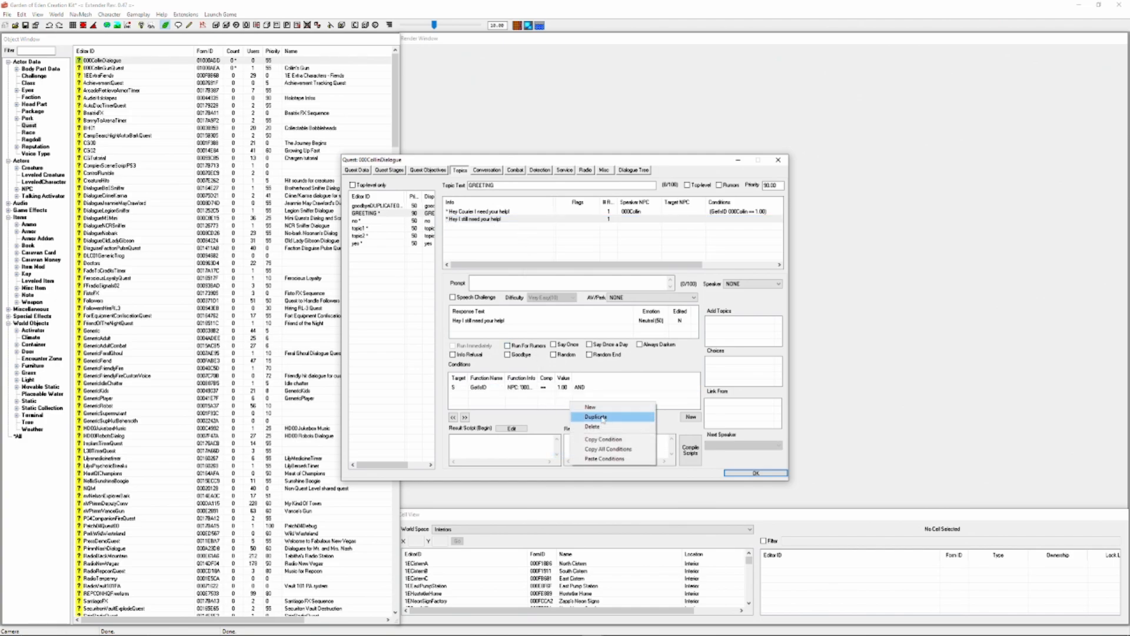
{"action": "left_click", "coordinate": [609, 406]}
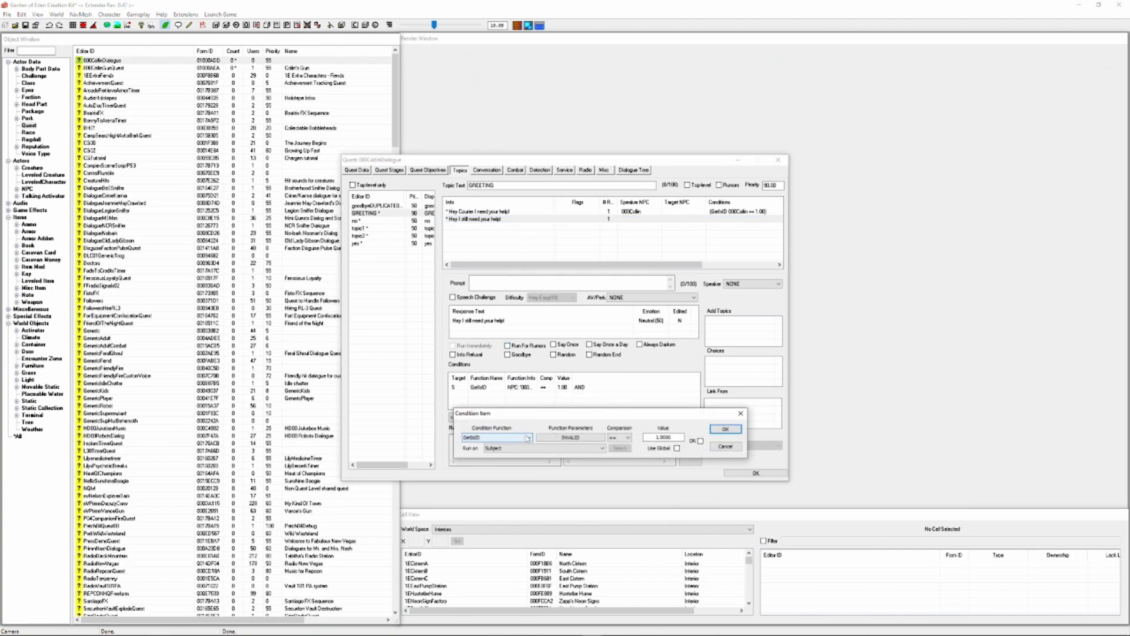
{"action": "left_click", "coordinate": [528, 438]}
{"action": "type", "text": "getstage"}
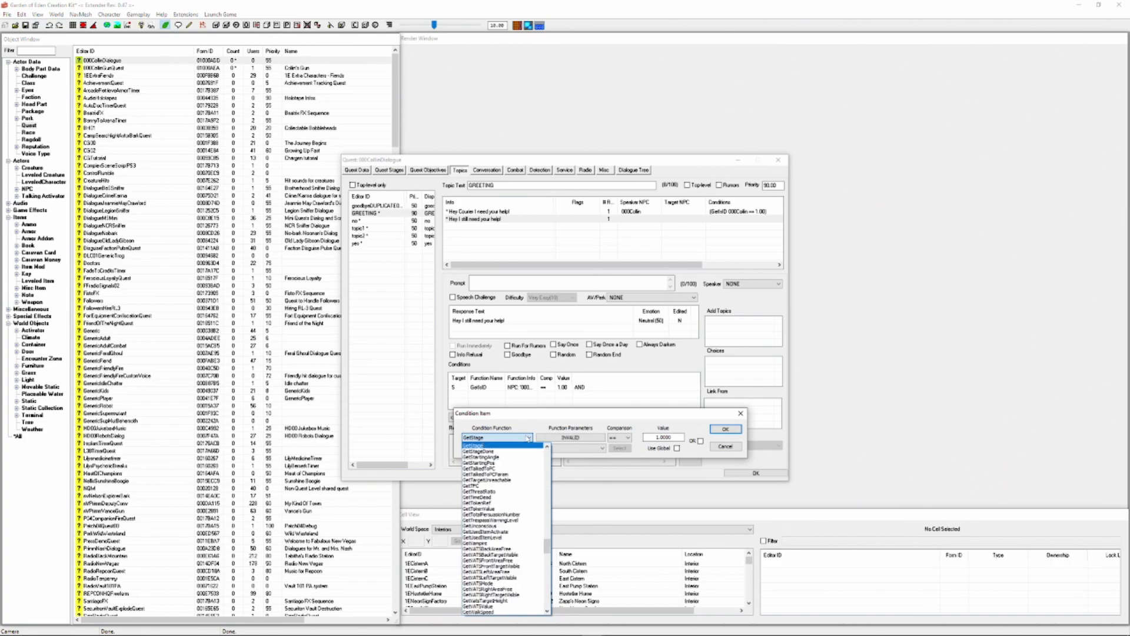
{"action": "left_click", "coordinate": [549, 440]}
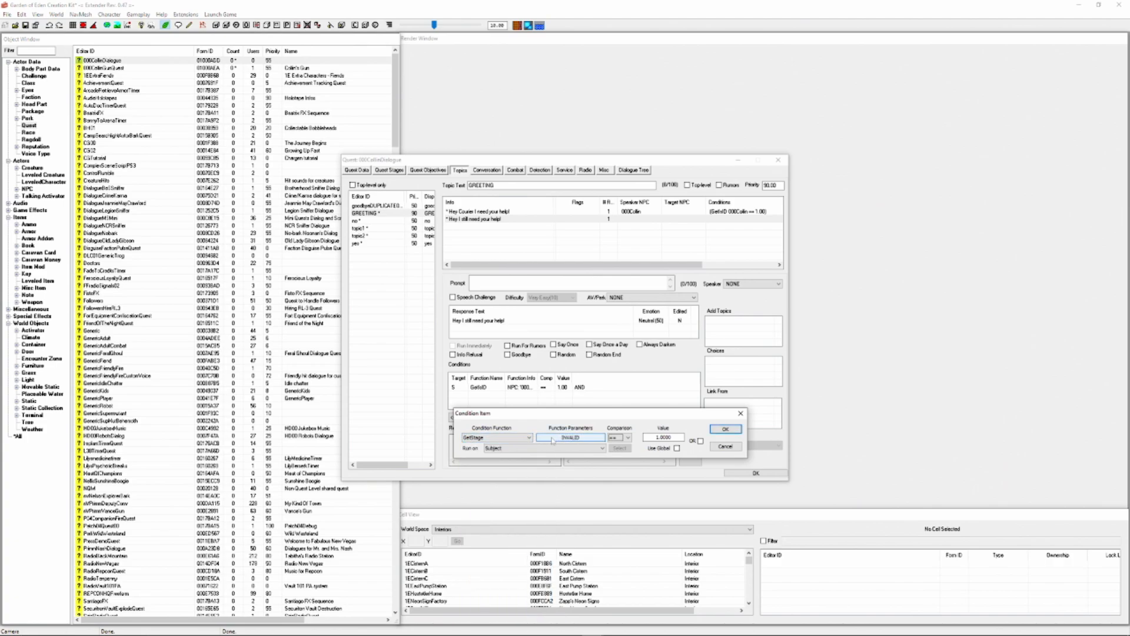
{"action": "left_click", "coordinate": [552, 440]}
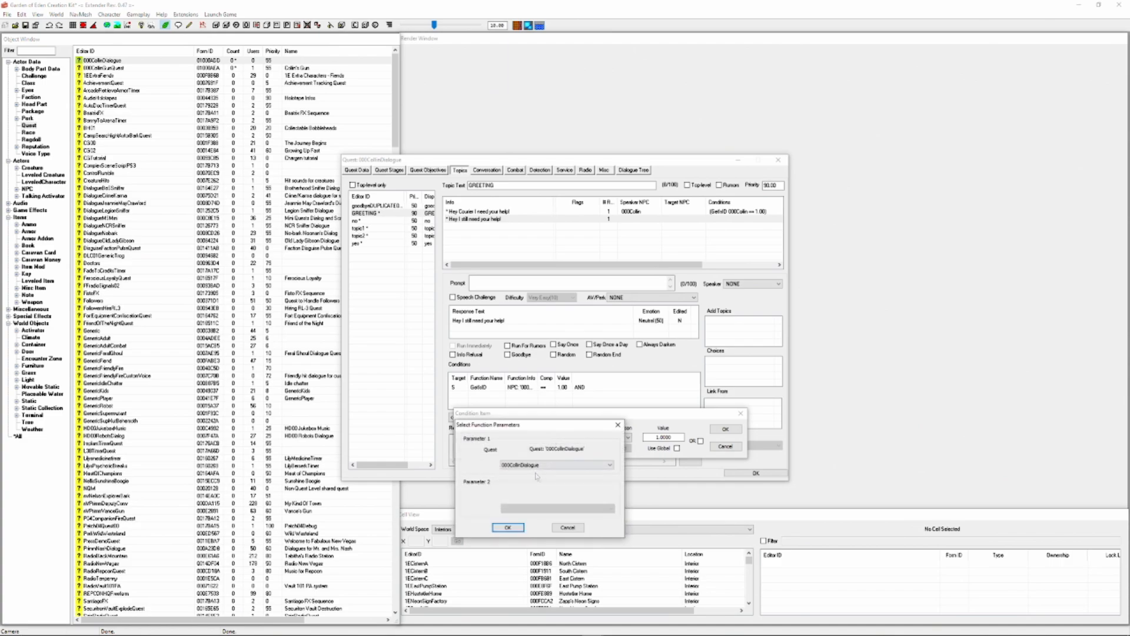
{"action": "left_click", "coordinate": [556, 465]}
{"action": "left_click", "coordinate": [521, 296]}
{"action": "left_click", "coordinate": [507, 527]}
{"action": "left_click_drag", "start_coordinate": [675, 436], "coordinate": [594, 472]}
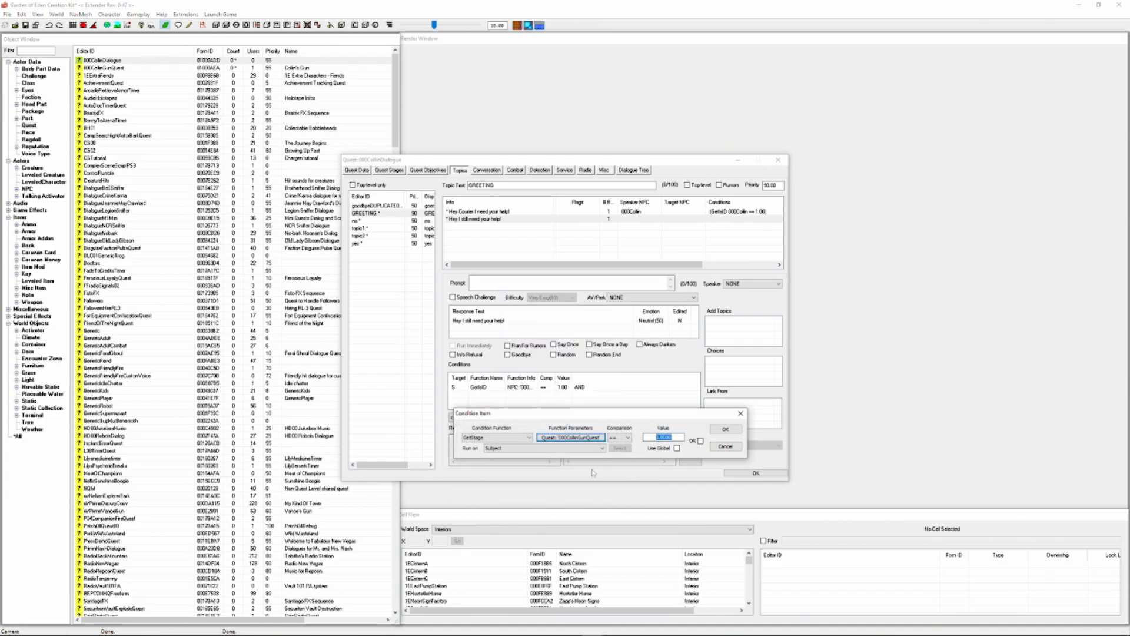
{"action": "type", "text": "3"}
{"action": "left_click", "coordinate": [725, 429]}
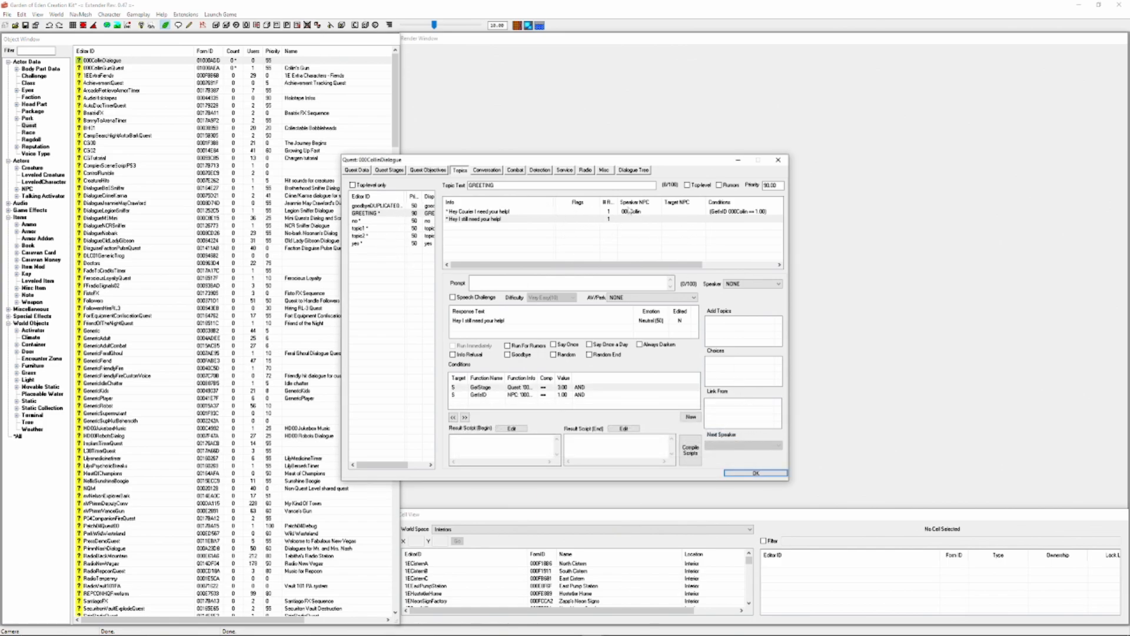
{"action": "right_click", "coordinate": [767, 376]}
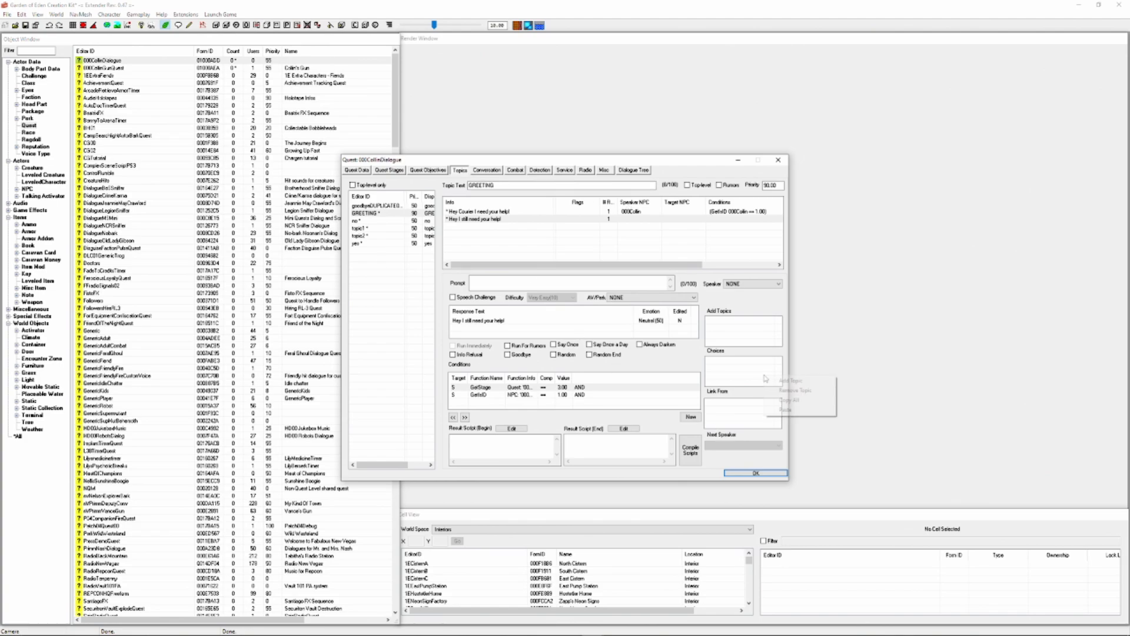
Add another GREETING response with the text "Have you located my weapon?"
{"action": "right_click", "coordinate": [481, 235]}
{"action": "left_click", "coordinate": [507, 241]}
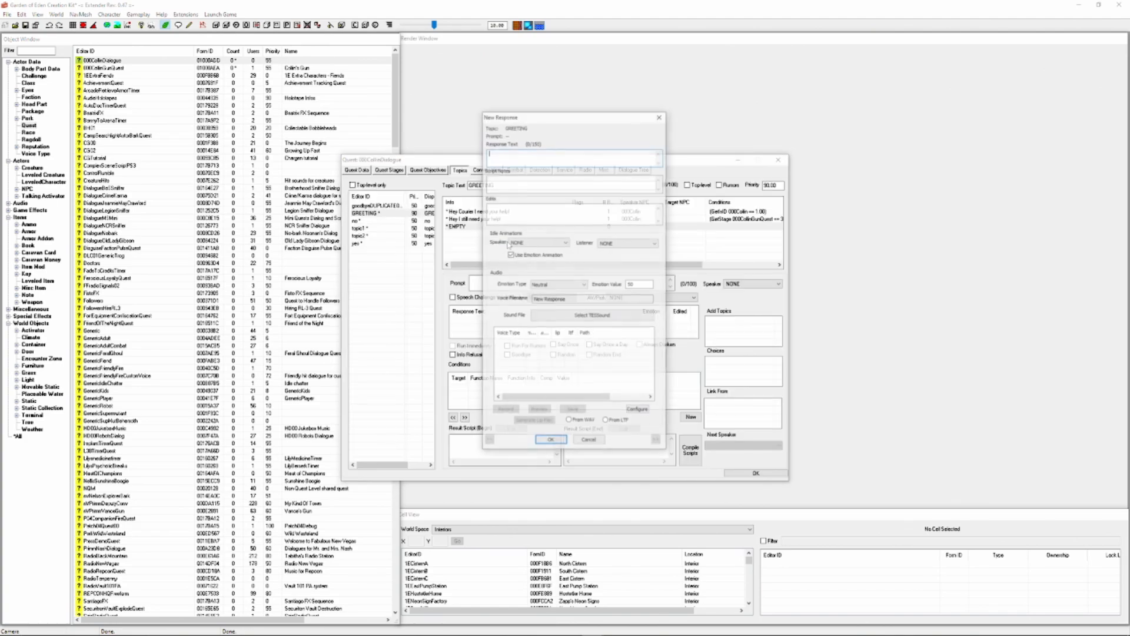
{"action": "type", "text": "Hvave yo"}
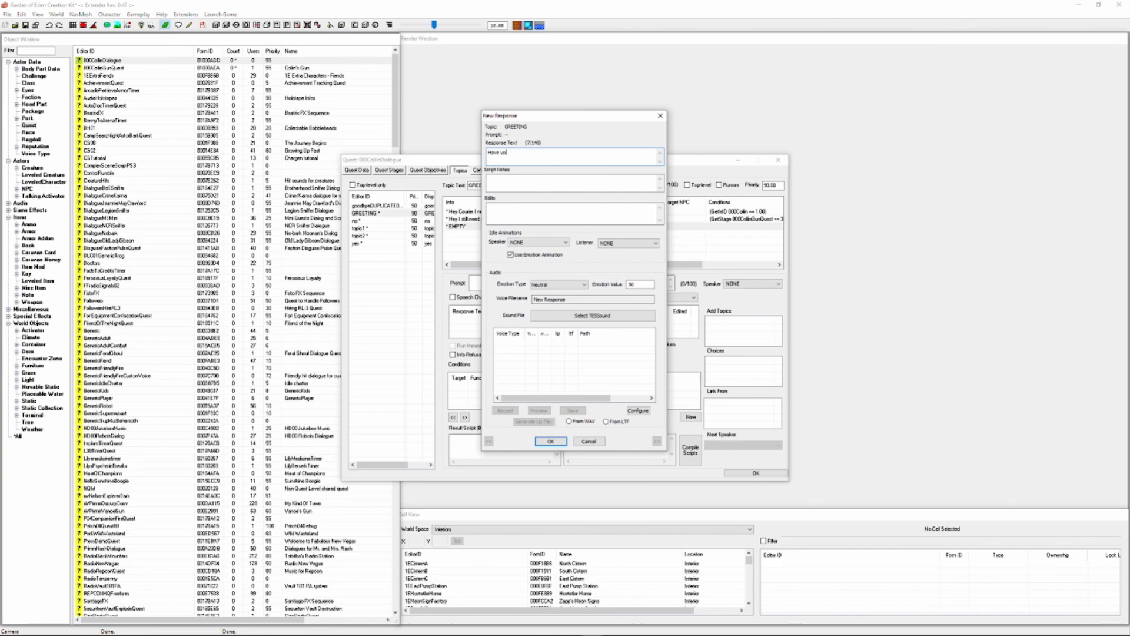
{"action": "type", "text": "u located my weapon?"}
{"action": "key", "text": "Return"}
Paste the GetIsID condition onto the "Have you located my weapon?" greeting and add a GetStage 000CollinGunQuest >= 10 condition
{"action": "right_click", "coordinate": [563, 393]}
{"action": "left_click", "coordinate": [612, 450]}
{"action": "right_click", "coordinate": [594, 404]}
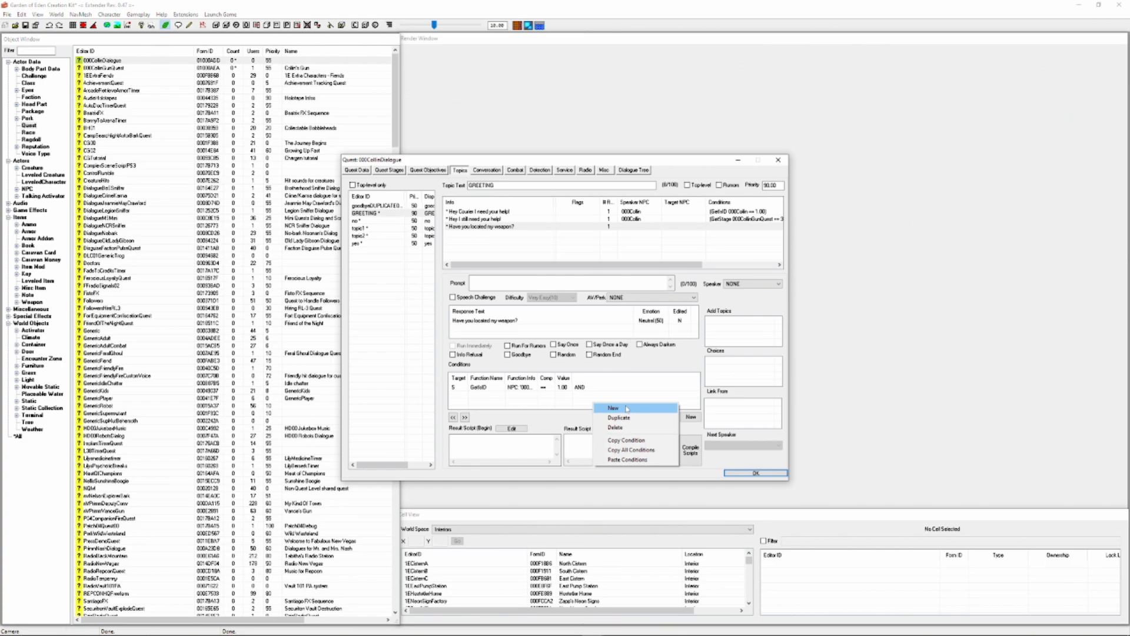
{"action": "left_click", "coordinate": [627, 409]}
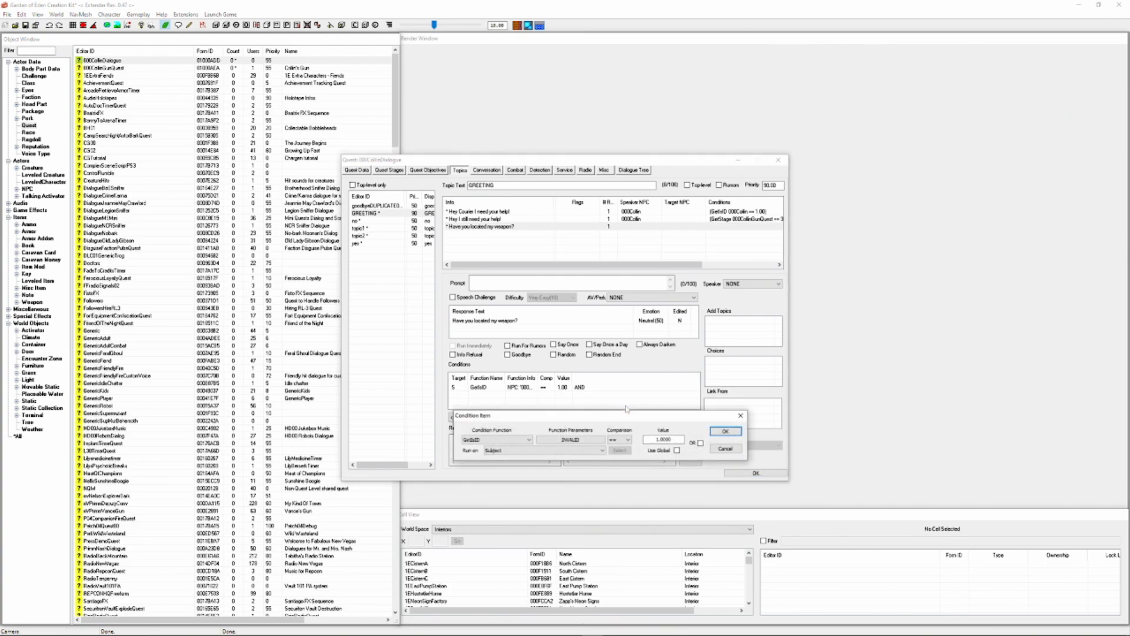
{"action": "left_click", "coordinate": [570, 439]}
{"action": "left_click", "coordinate": [543, 467]}
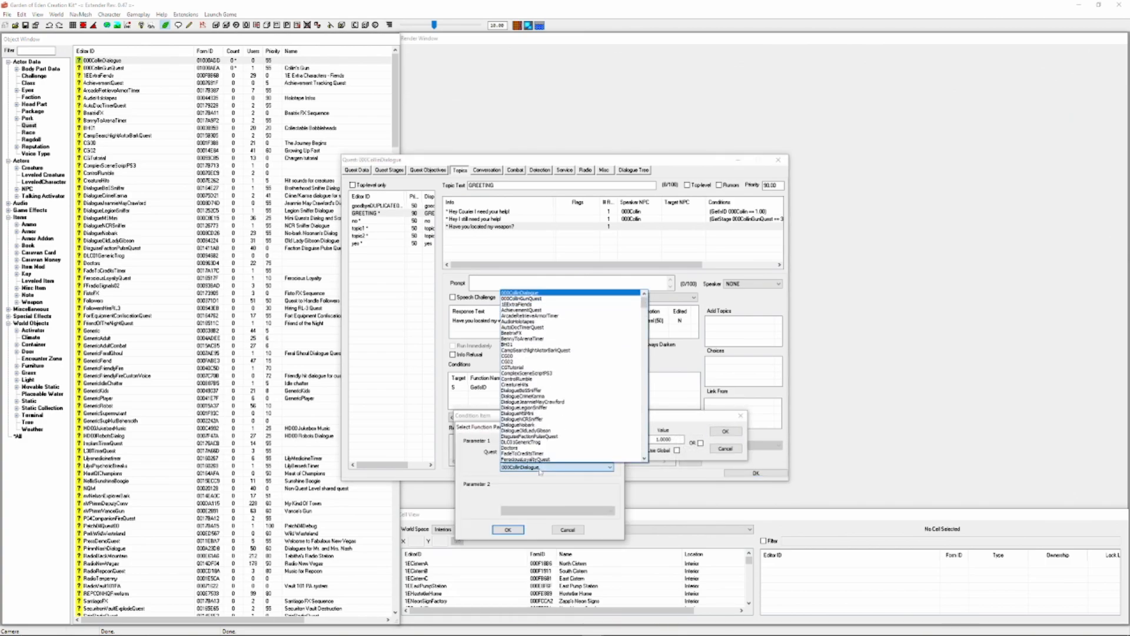
{"action": "left_click", "coordinate": [519, 298]}
{"action": "left_click", "coordinate": [507, 529]}
{"action": "left_click", "coordinate": [628, 439]}
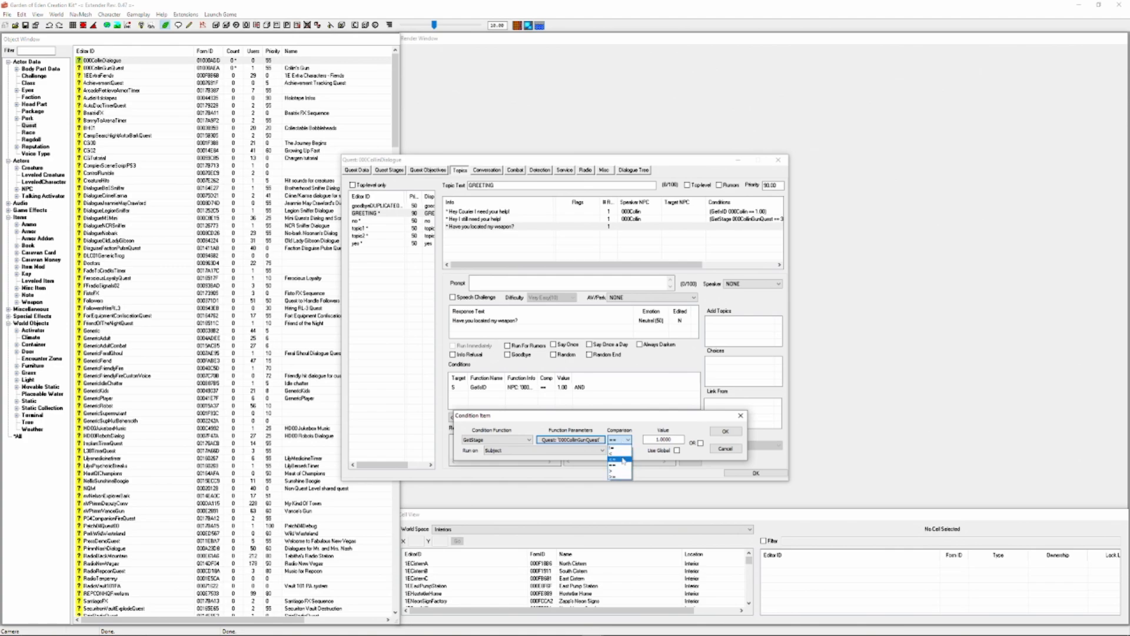
{"action": "left_click", "coordinate": [619, 477]}
{"action": "double_click", "coordinate": [662, 439]}
{"action": "type", "text": "10"}
{"action": "left_click", "coordinate": [726, 431]}
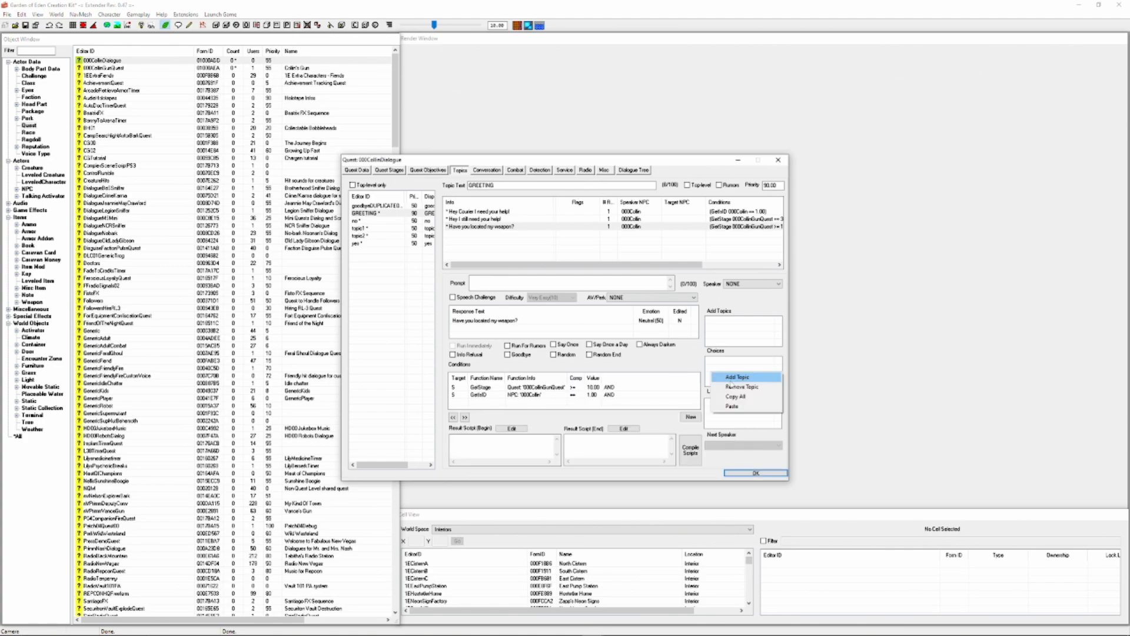
{"action": "key", "text": "Escape"}
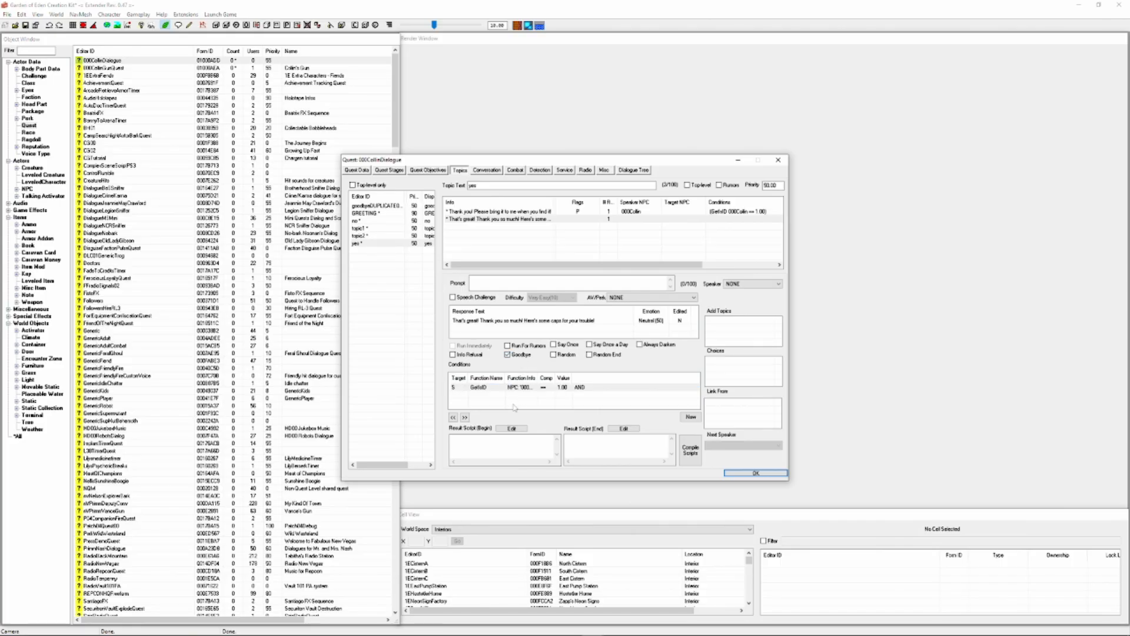
Add a GetStage 000CollinGunQuest == 20 condition to the "That's great! Thank you so much!" response of the yes topic
{"action": "right_click", "coordinate": [513, 402]}
{"action": "left_click", "coordinate": [530, 416]}
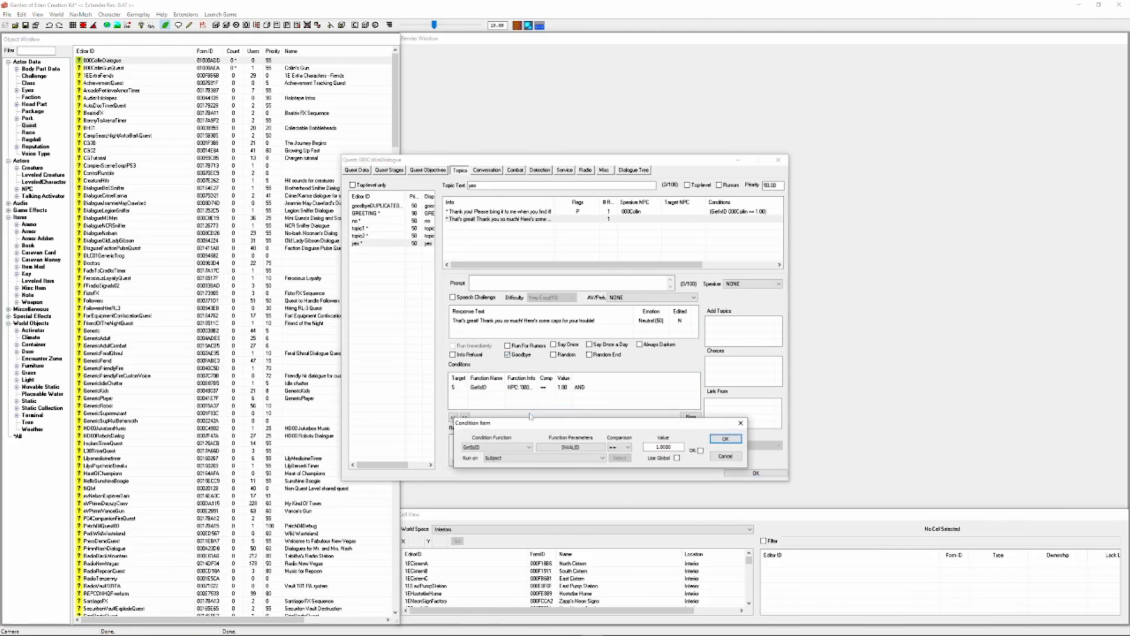
{"action": "left_click", "coordinate": [498, 447]}
{"action": "type", "text": "getstage"}
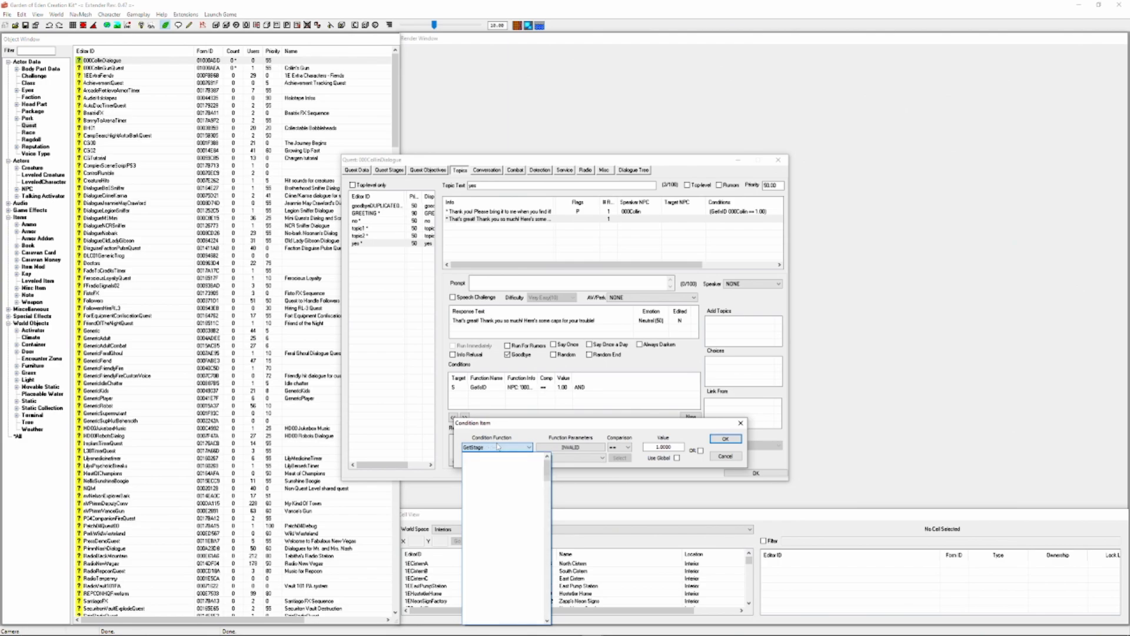
{"action": "key", "text": "Return"}
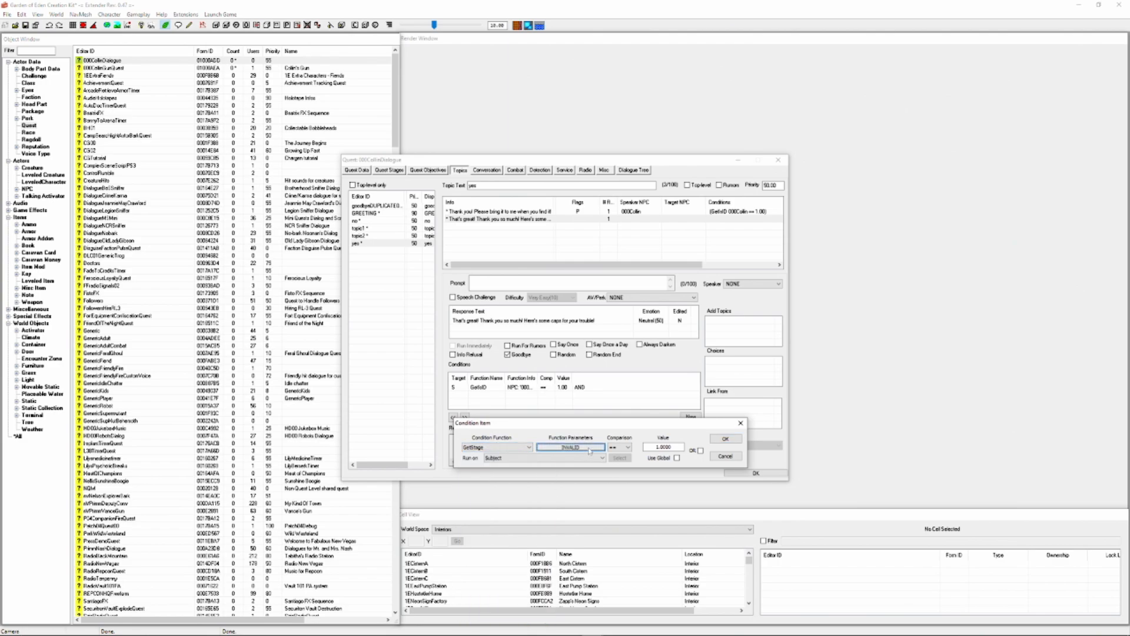
{"action": "left_click", "coordinate": [589, 449]}
{"action": "left_click", "coordinate": [537, 475]}
{"action": "left_click", "coordinate": [529, 306]}
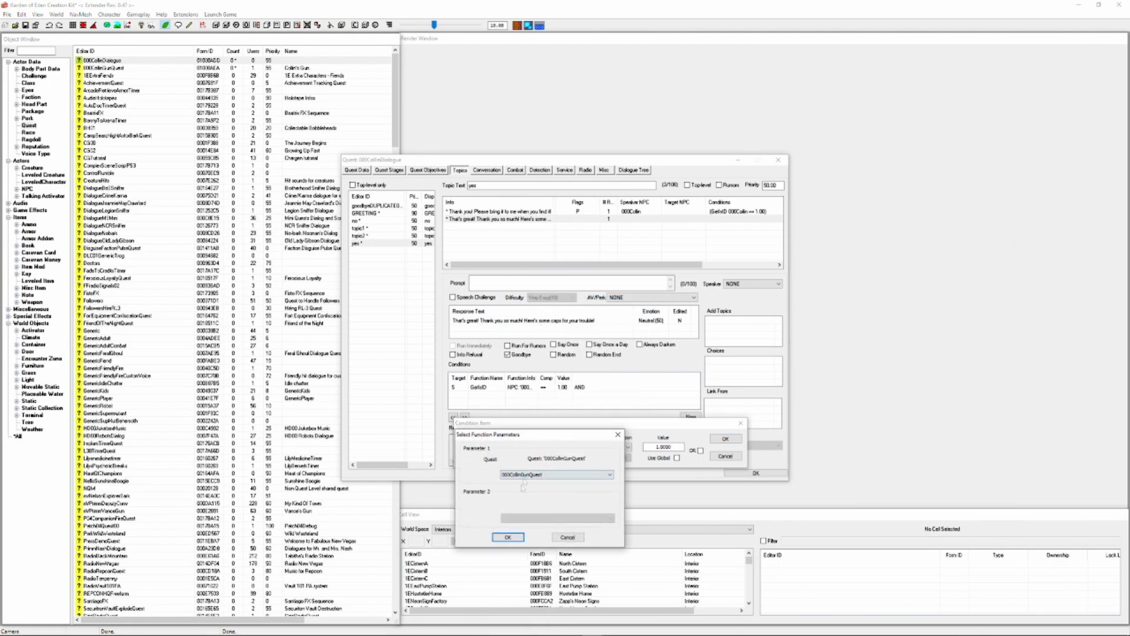
{"action": "left_click", "coordinate": [508, 536]}
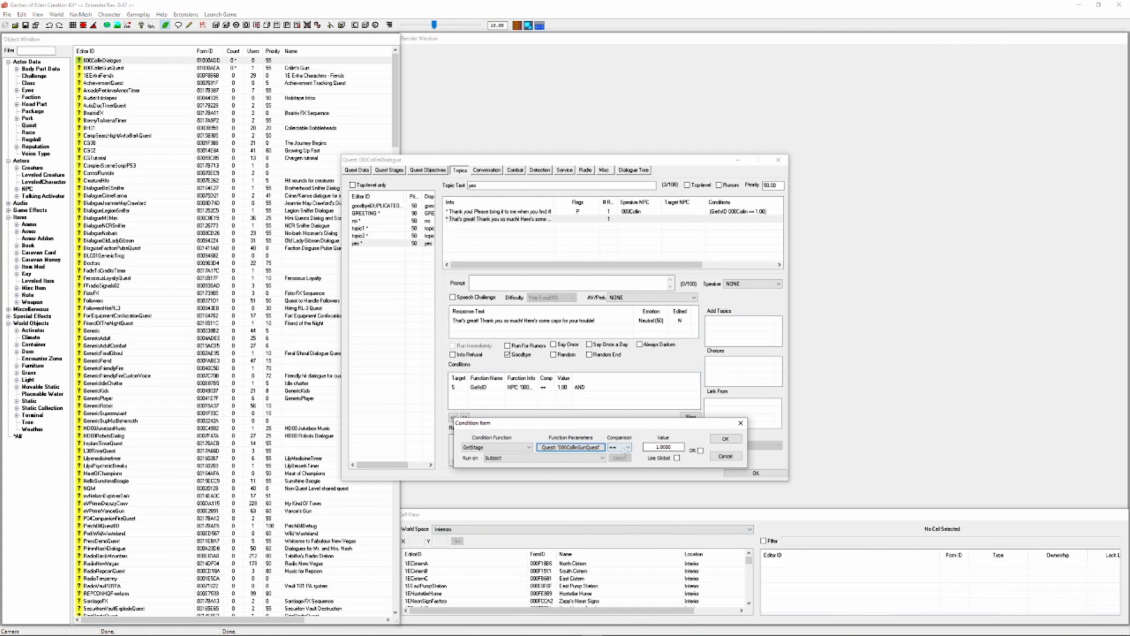
{"action": "double_click", "coordinate": [669, 446]}
{"action": "type", "text": "20"}
{"action": "left_click", "coordinate": [737, 439]}
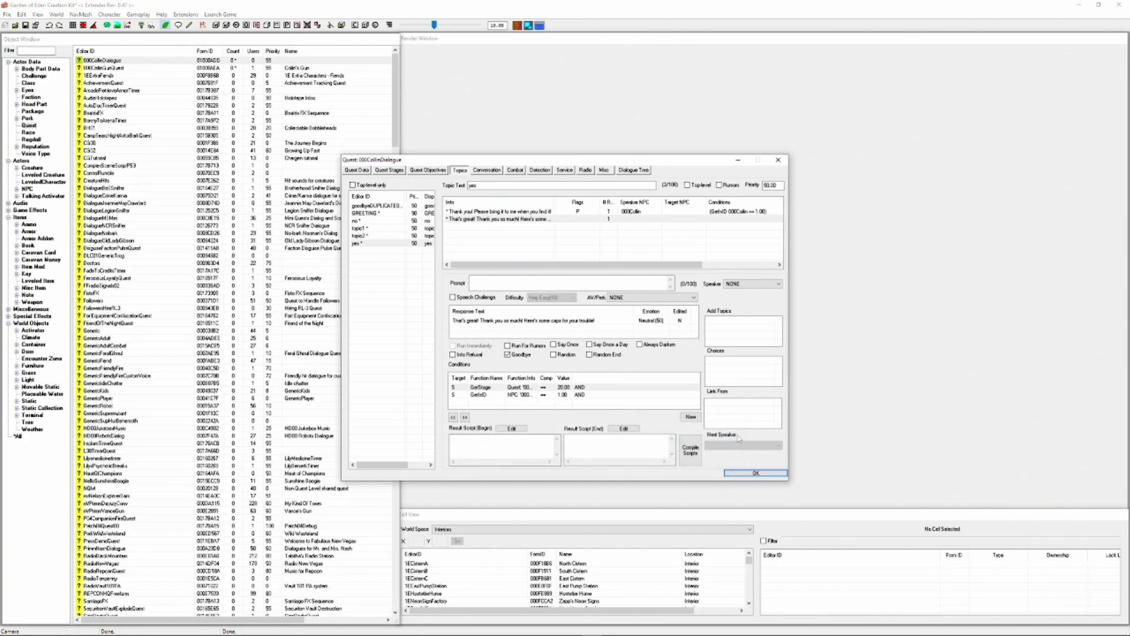
Add a response to the no topic with the text "Well come back when you find it!"
{"action": "left_click", "coordinate": [380, 221]}
{"action": "right_click", "coordinate": [507, 243]}
{"action": "left_click", "coordinate": [545, 248]}
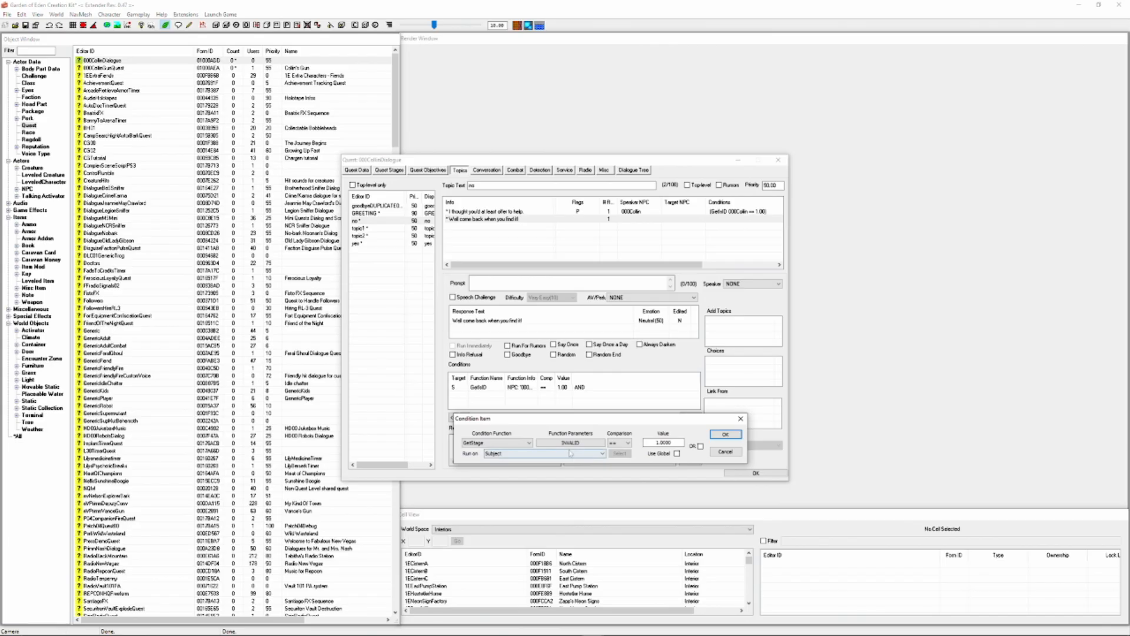
Add a GetStage 000CollinGunQuest < 20 condition to the "Well come back when you find it!" response
{"action": "left_click", "coordinate": [570, 447]}
{"action": "left_click", "coordinate": [556, 470]}
{"action": "left_click", "coordinate": [549, 296]}
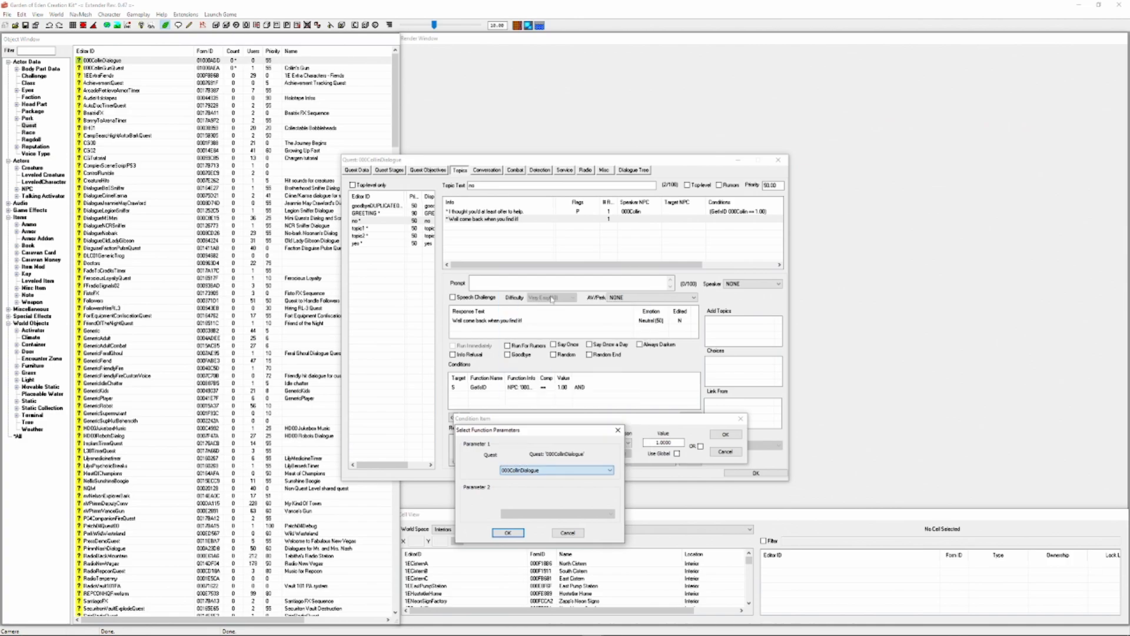
{"action": "left_click", "coordinate": [553, 470]}
{"action": "left_click", "coordinate": [544, 301]}
{"action": "left_click", "coordinate": [507, 532]}
{"action": "left_click", "coordinate": [624, 443]}
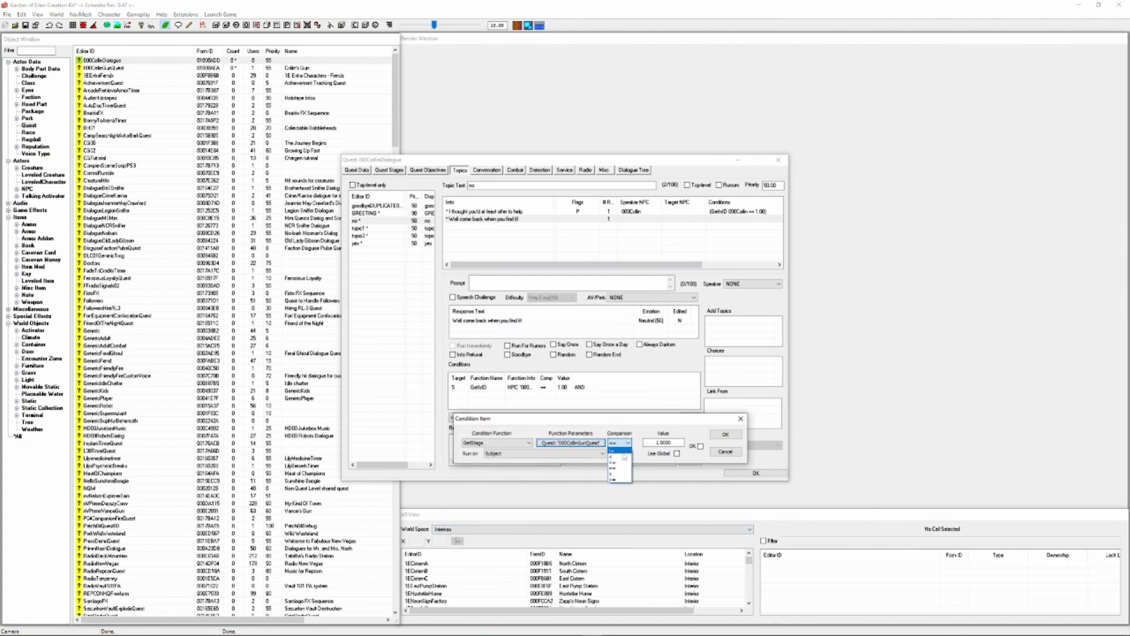
{"action": "left_click", "coordinate": [628, 458]}
{"action": "key", "text": "Tab"}
{"action": "type", "text": "20"}
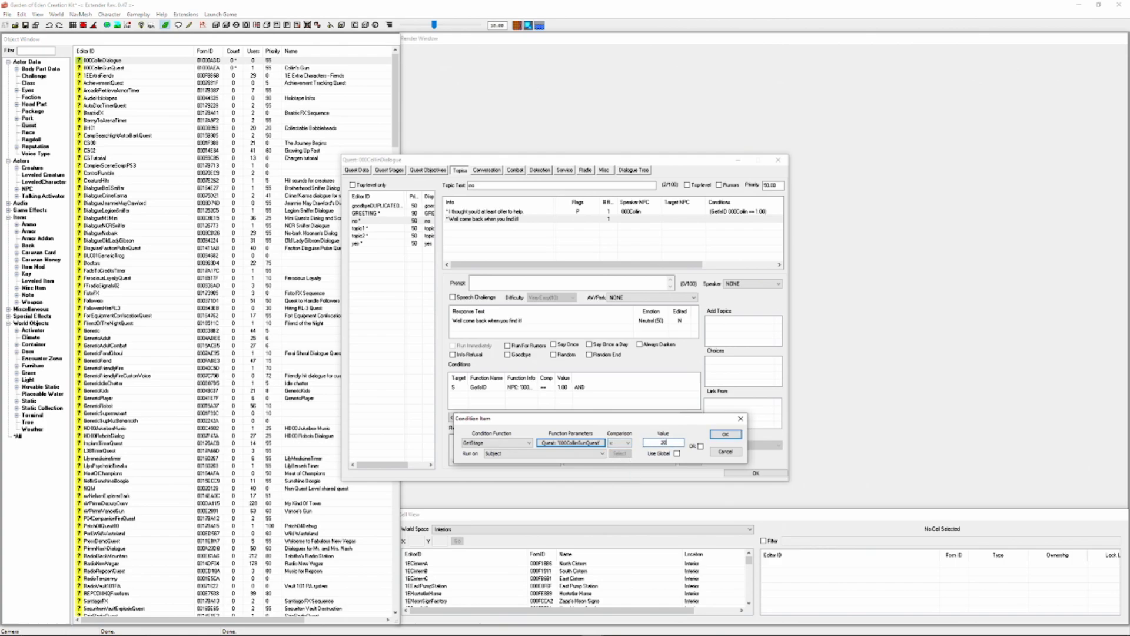
{"action": "left_click", "coordinate": [717, 436]}
Flag the "Well come back when you find it!" response as Goodbye and enter a prompt beginning "I have no"
{"action": "left_click", "coordinate": [528, 355]}
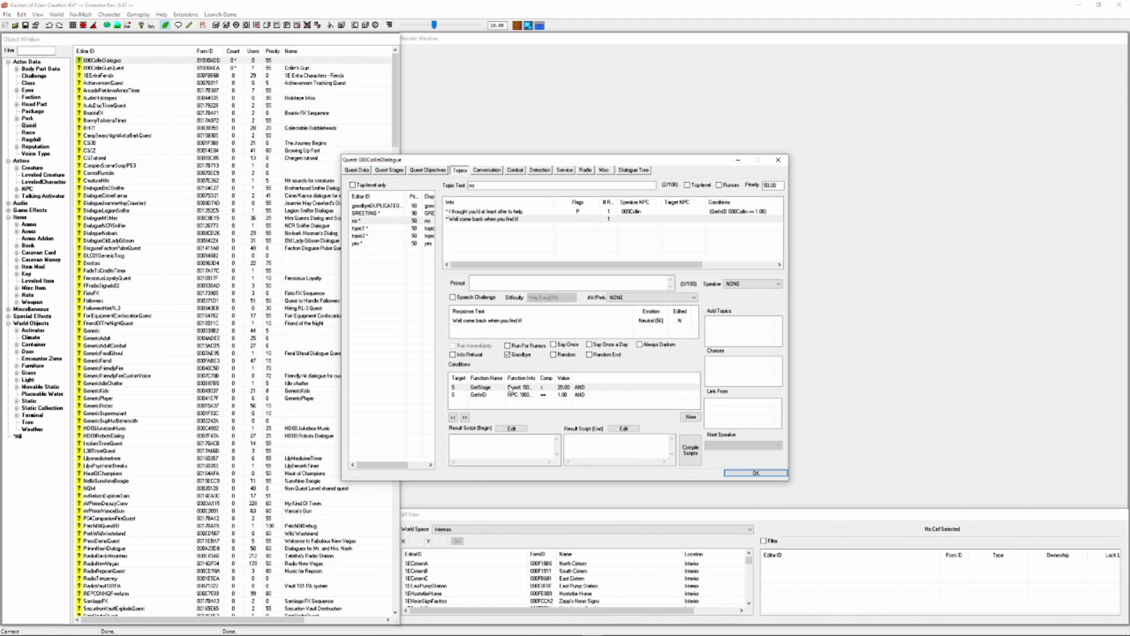
{"action": "left_click", "coordinate": [491, 283]}
{"action": "type", "text": "I havbe not."}
Set the end result script of the yes topic's "That's great! Thank you so much!" response to setstage 000CollinGunQuest 30 and close the quest
{"action": "left_click", "coordinate": [369, 243]}
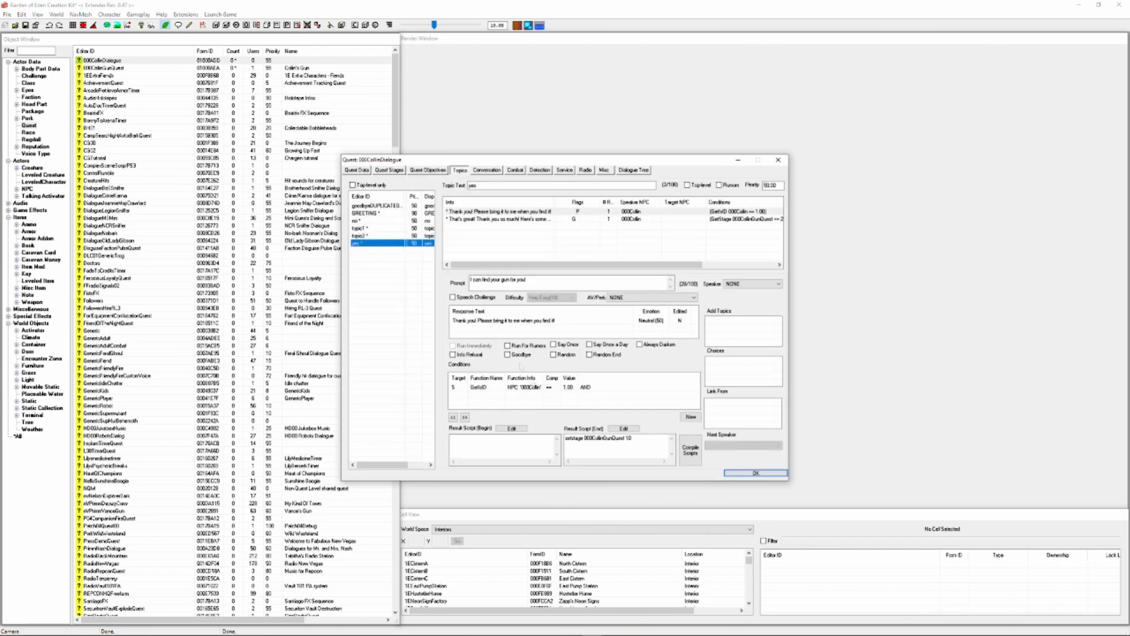
{"action": "left_click", "coordinate": [492, 219]}
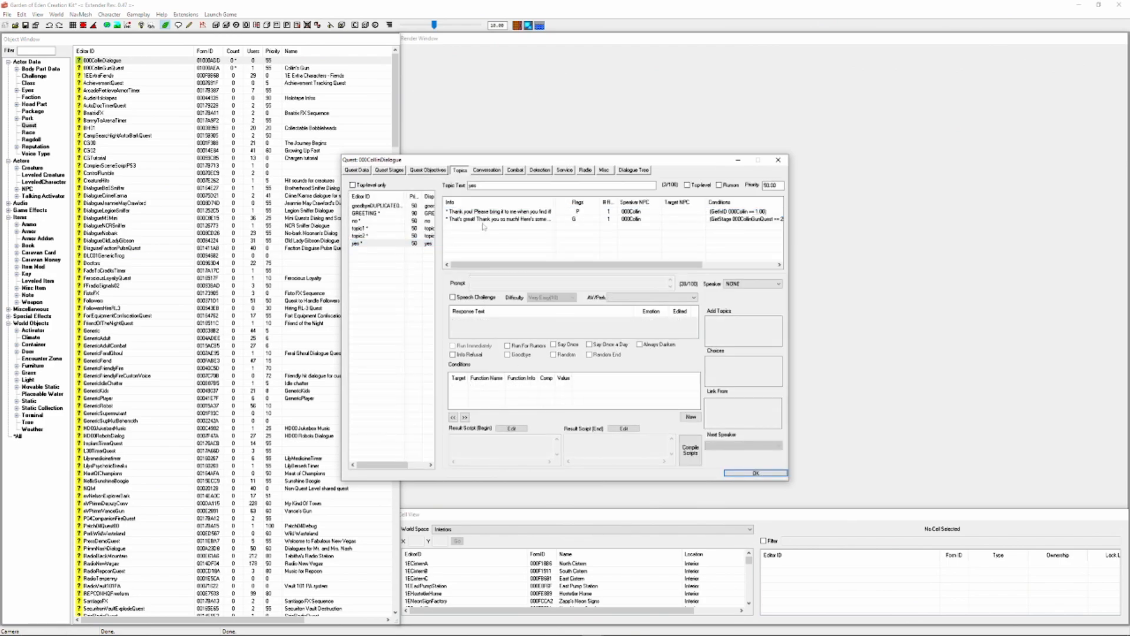
{"action": "left_click", "coordinate": [582, 454]}
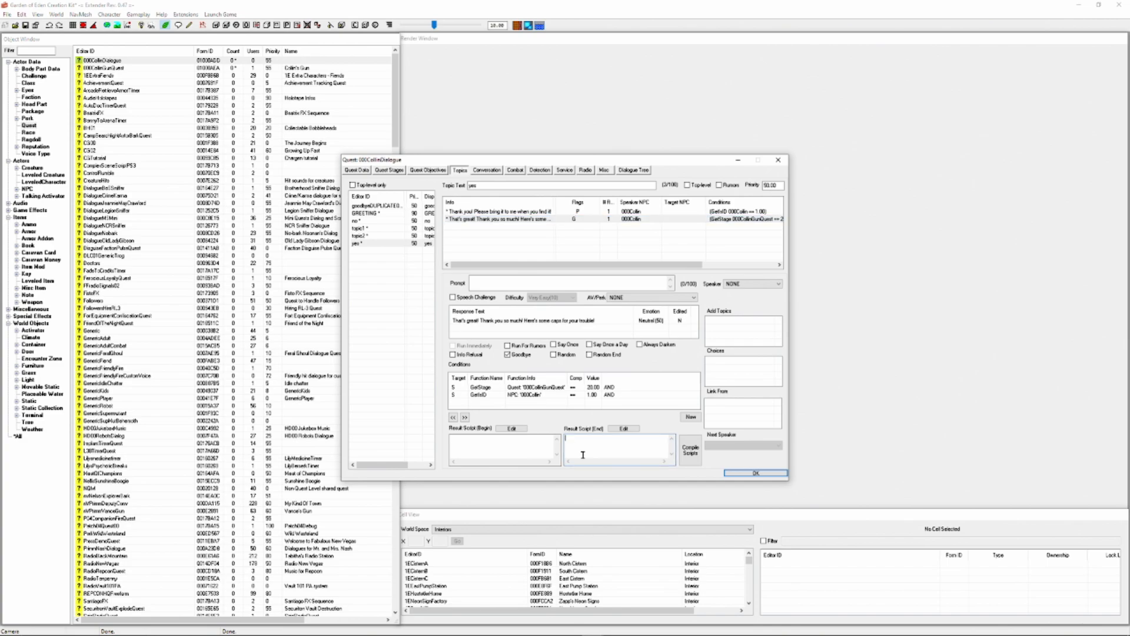
{"action": "type", "text": "setstage 000CollinGunQuest 30"}
{"action": "left_click", "coordinate": [756, 474]}
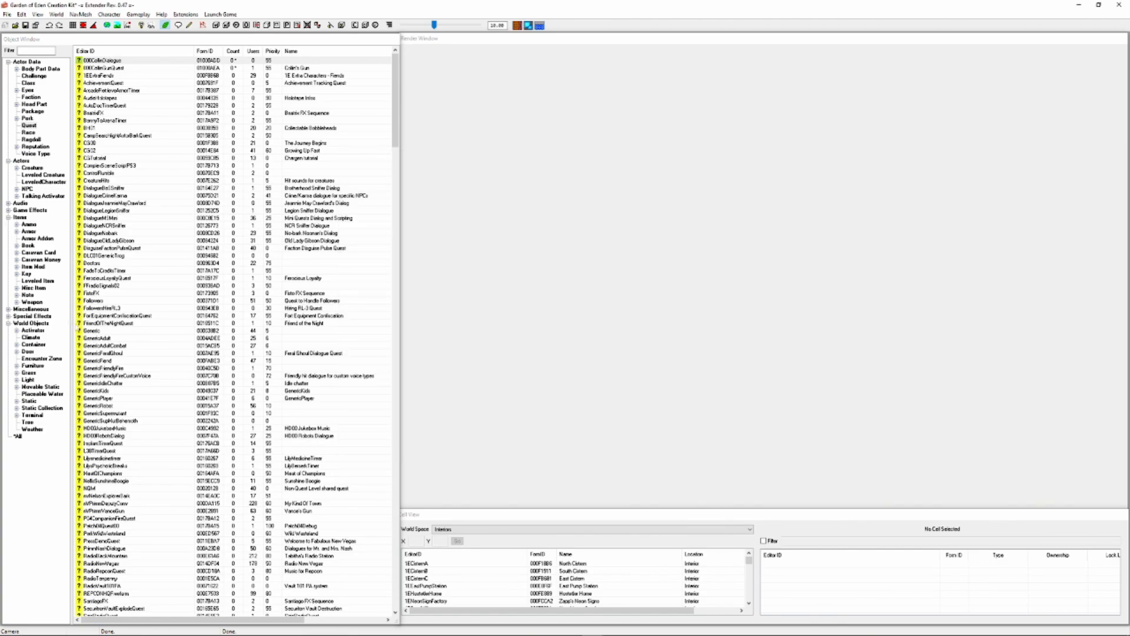
Create a new weapon form 000CollinGun from WeapLaserRifle, flagged as a Quest Item and not Playable
{"action": "left_click", "coordinate": [32, 301]}
{"action": "scroll", "coordinate": [136, 464], "scroll_direction": "down", "scroll_amount": 7}
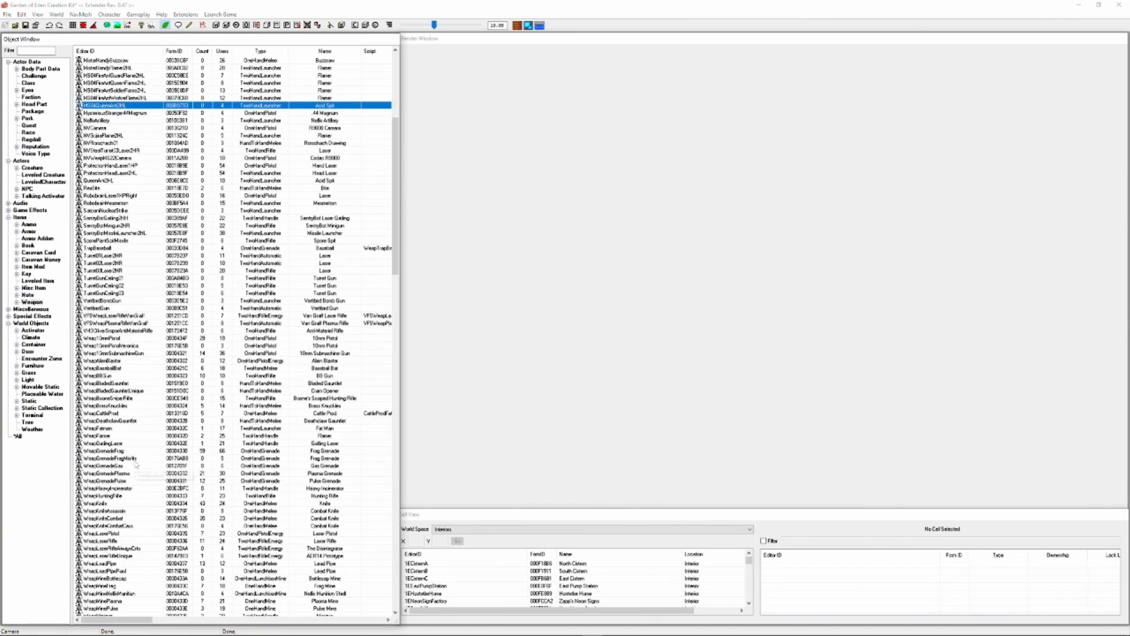
{"action": "scroll", "coordinate": [135, 464], "scroll_direction": "down", "scroll_amount": 6}
{"action": "left_click", "coordinate": [112, 406]}
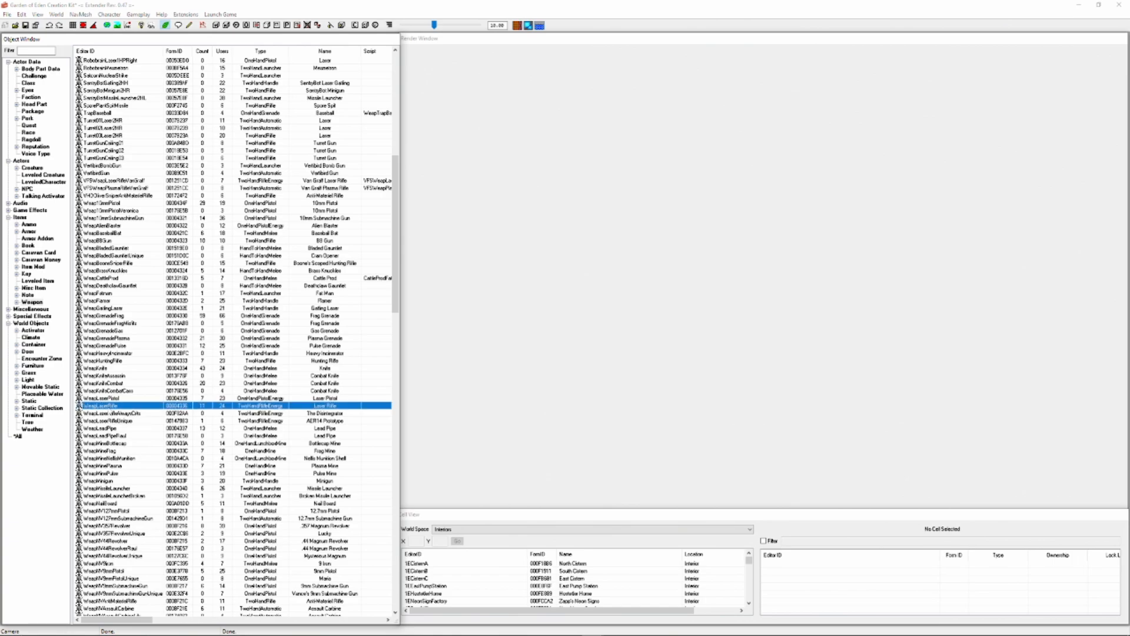
{"action": "double_click", "coordinate": [112, 406]}
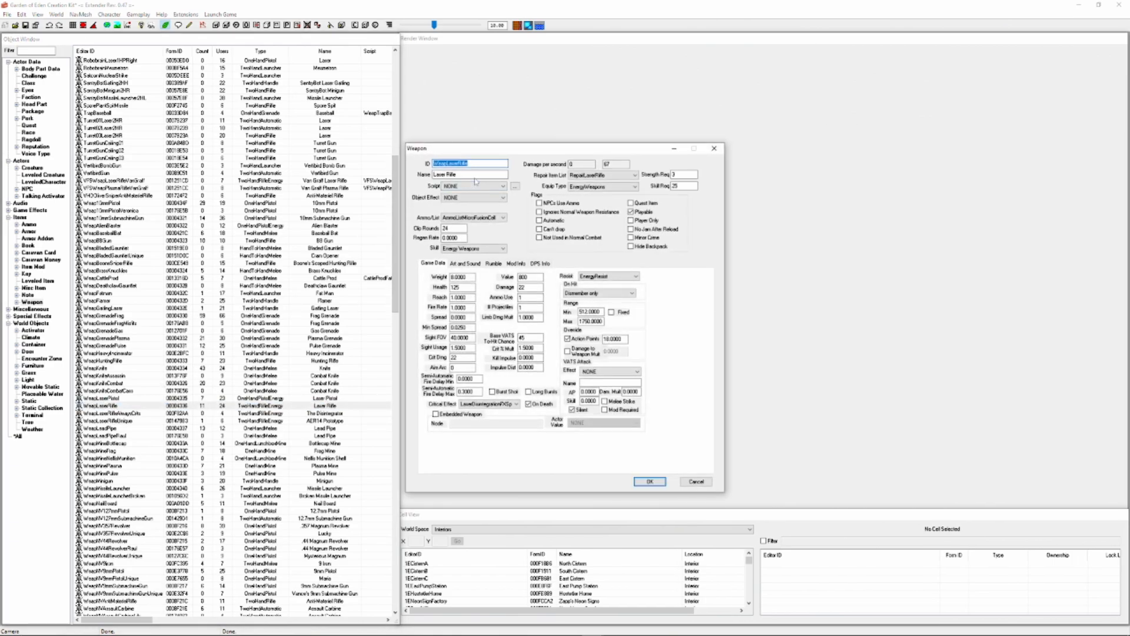
{"action": "type", "text": "000CollinGun"}
{"action": "left_click", "coordinate": [643, 203]}
{"action": "left_click", "coordinate": [646, 212]}
{"action": "left_click", "coordinate": [650, 481]}
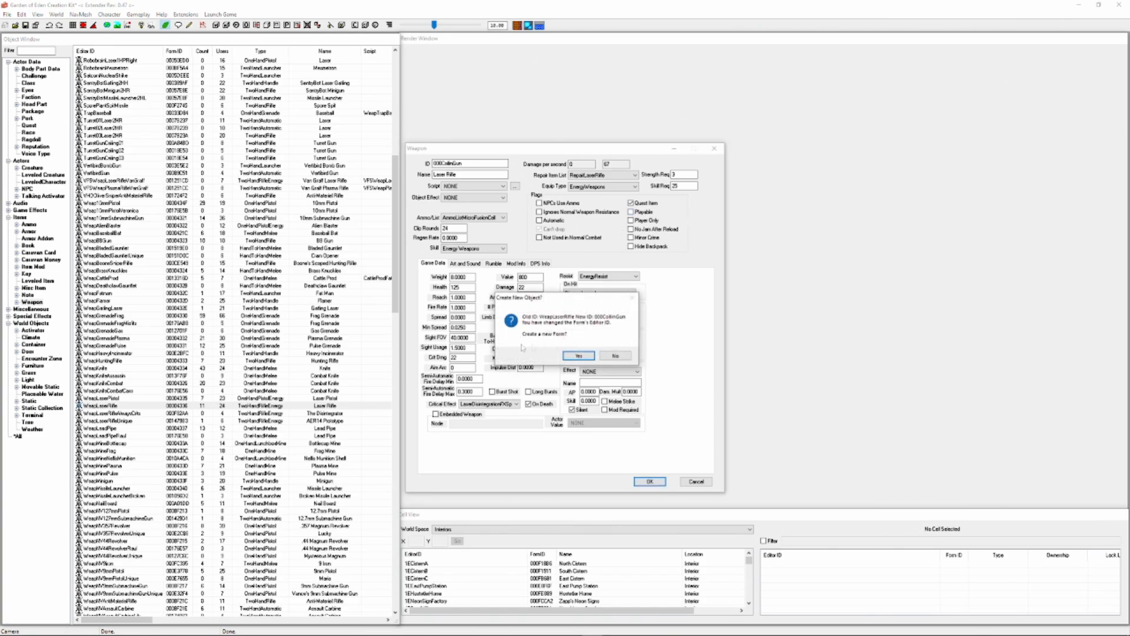
{"action": "left_click", "coordinate": [583, 355]}
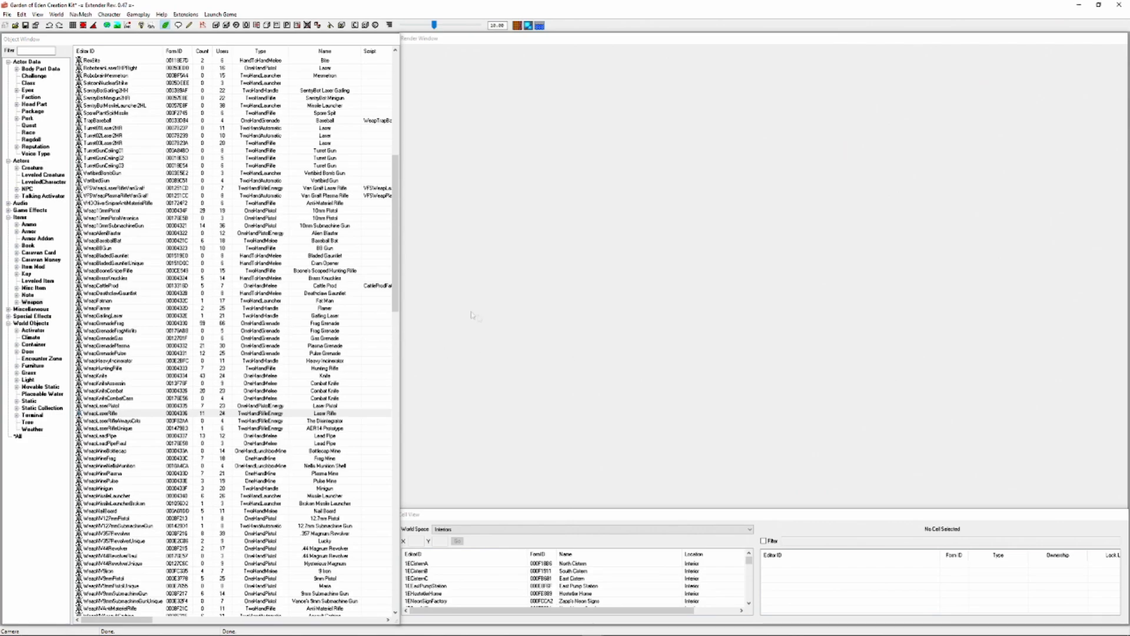
Create an object script 000GunScript that, when the player gains the item, sets 000CollinGunQuest to stage 5 below stage 5, or to 20 at stage 10
{"action": "scroll", "coordinate": [286, 321], "scroll_direction": "up", "scroll_amount": 16}
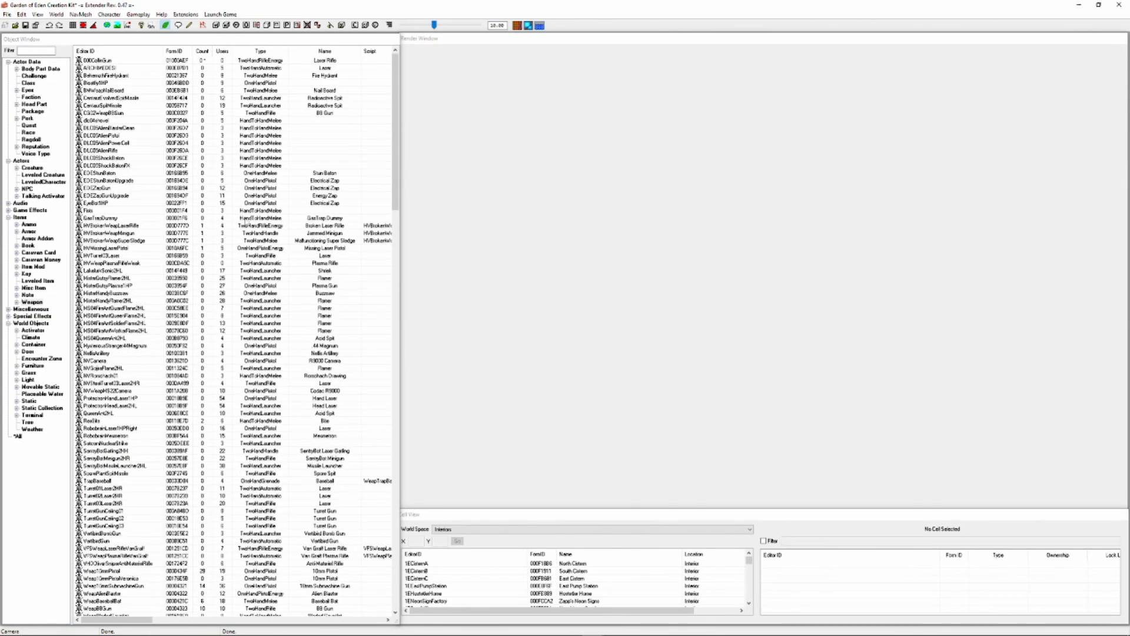
{"action": "left_click", "coordinate": [94, 61]}
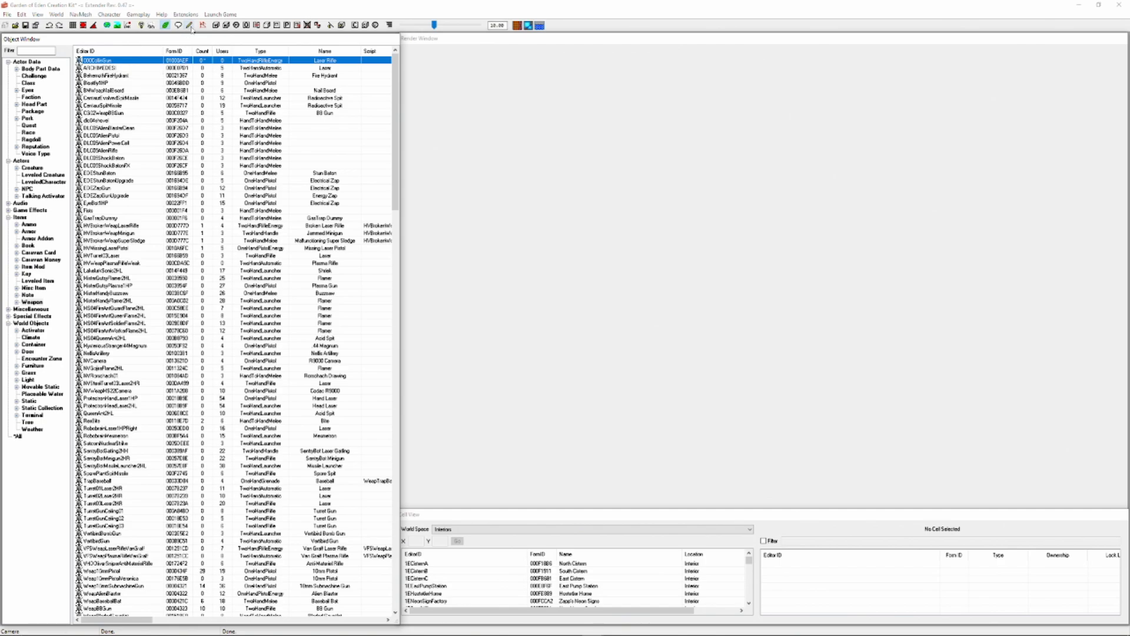
{"action": "left_click", "coordinate": [189, 26]}
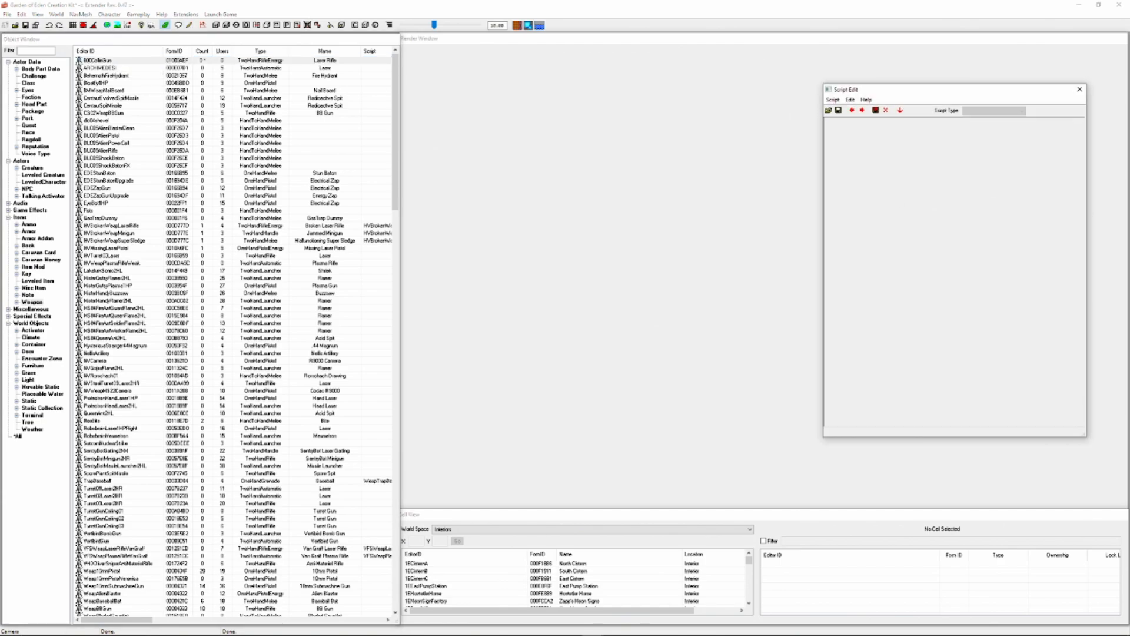
{"action": "left_click", "coordinate": [833, 99]}
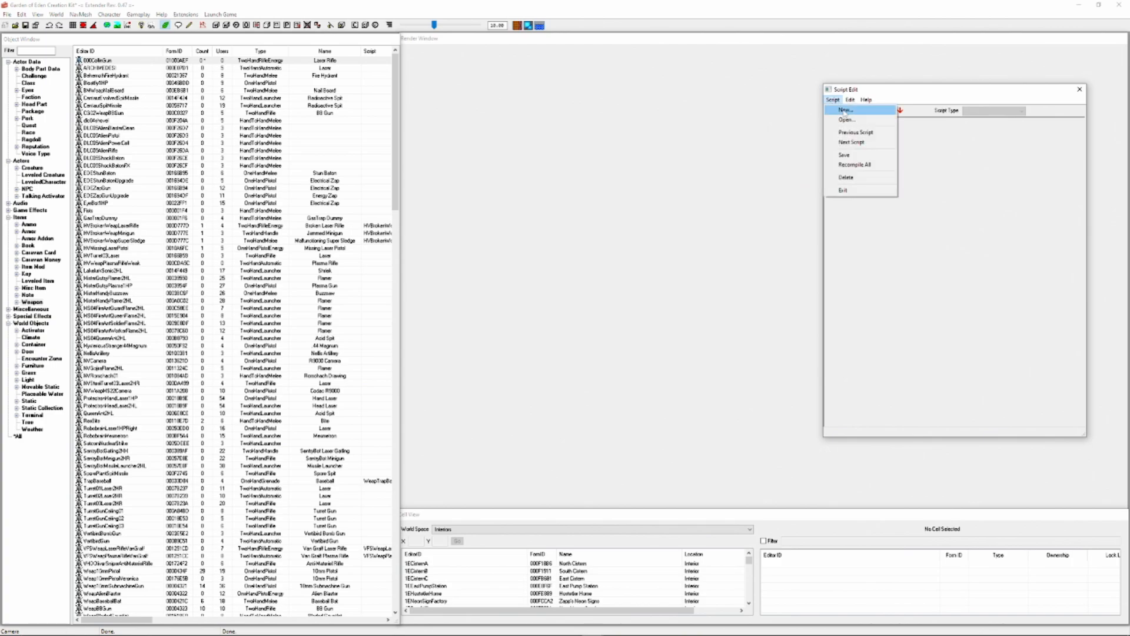
{"action": "left_click", "coordinate": [841, 110]}
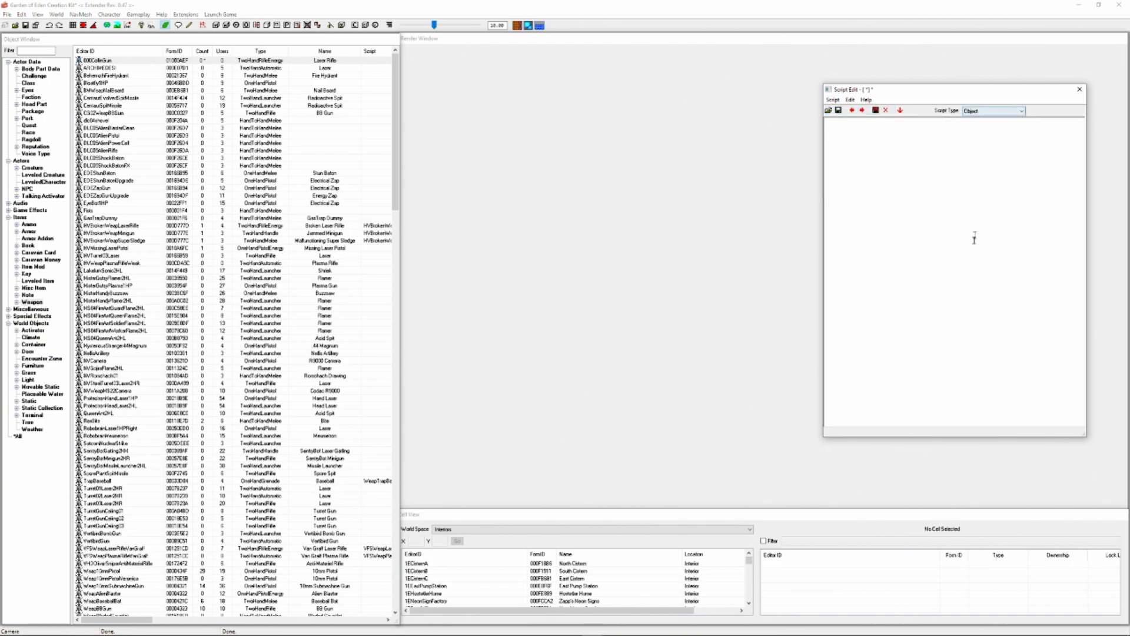
{"action": "type", "text": "scn 000GunScript  BEGIN onAdd player  if (getStage 000CollinGunQuest < 5) \tsetstage 000CollinGunQuest 5 elseif (getStage 000CollinGunQuest <= 10) \tsetstage 000CollinGunQuest 10 endif  END"}
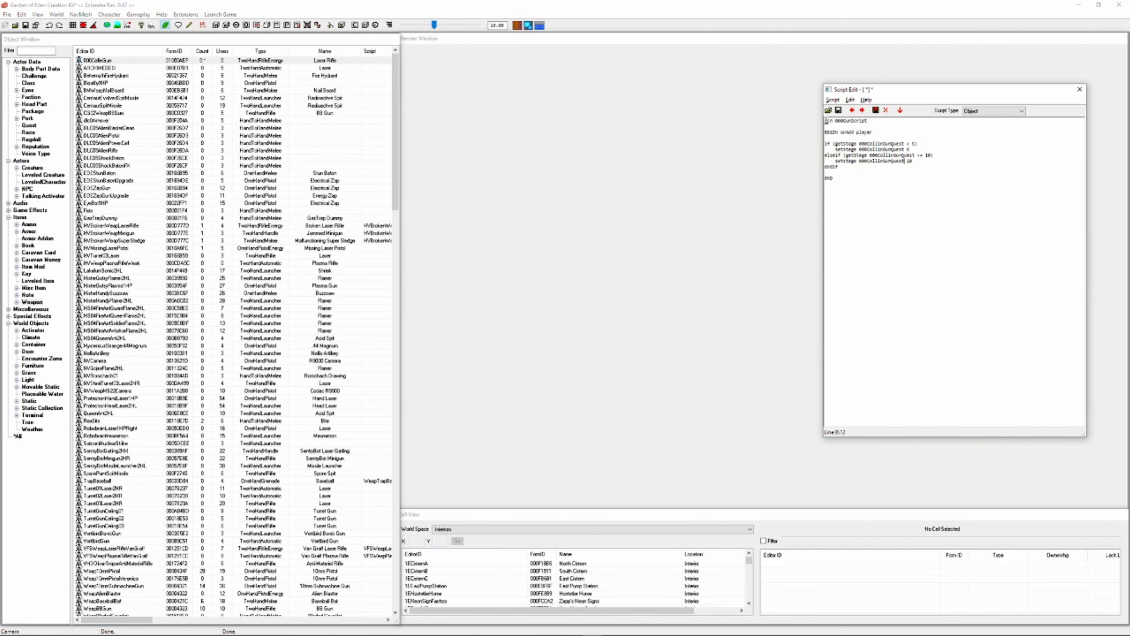
Review the gun script's name and stage checks, save it and close the script editor
{"action": "double_click", "coordinate": [827, 121]}
{"action": "left_click_drag", "start_coordinate": [827, 120], "coordinate": [805, 134]}
{"action": "left_click_drag", "start_coordinate": [867, 143], "coordinate": [894, 144]}
{"action": "left_click_drag", "start_coordinate": [918, 155], "coordinate": [930, 156]}
{"action": "left_click", "coordinate": [931, 156]}
{"action": "left_click_drag", "start_coordinate": [833, 160], "coordinate": [918, 172]}
{"action": "left_click", "coordinate": [918, 172]}
{"action": "left_click", "coordinate": [922, 163]}
{"action": "left_click", "coordinate": [839, 111]}
{"action": "left_click", "coordinate": [1079, 89]}
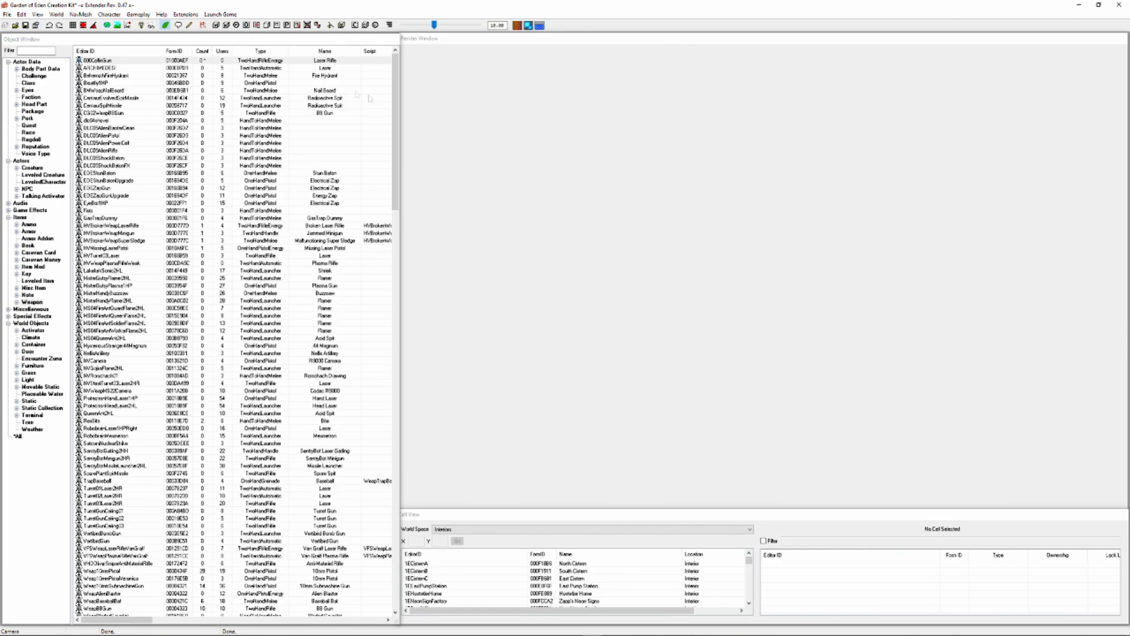
Assign 000GunScript as the script of the 000CollinGun weapon
{"action": "double_click", "coordinate": [123, 61]}
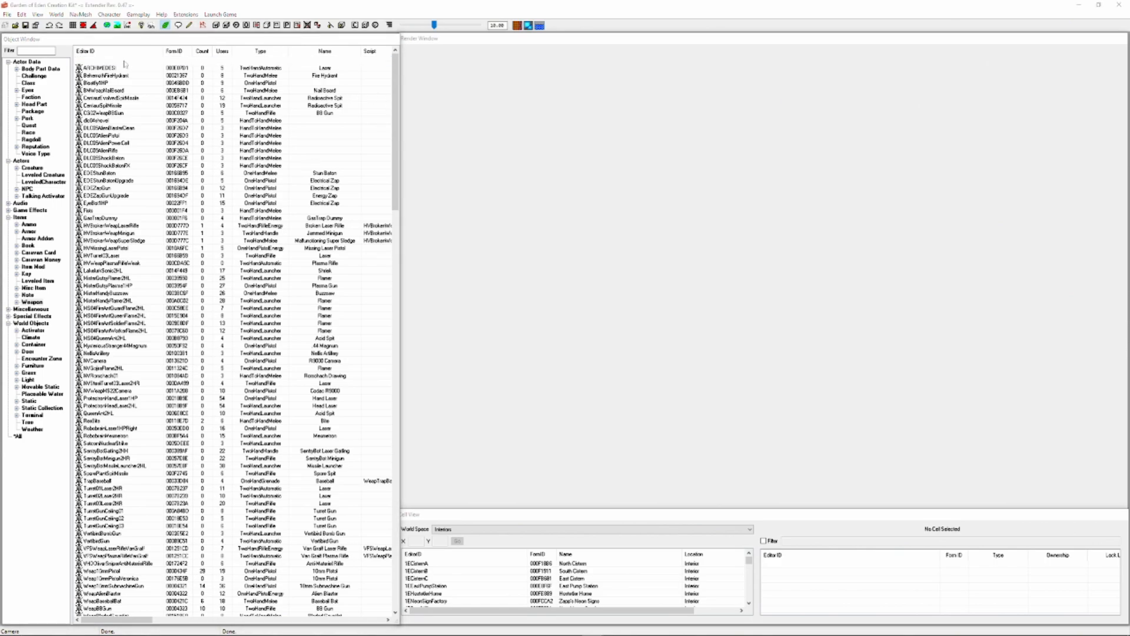
{"action": "left_click", "coordinate": [474, 186]}
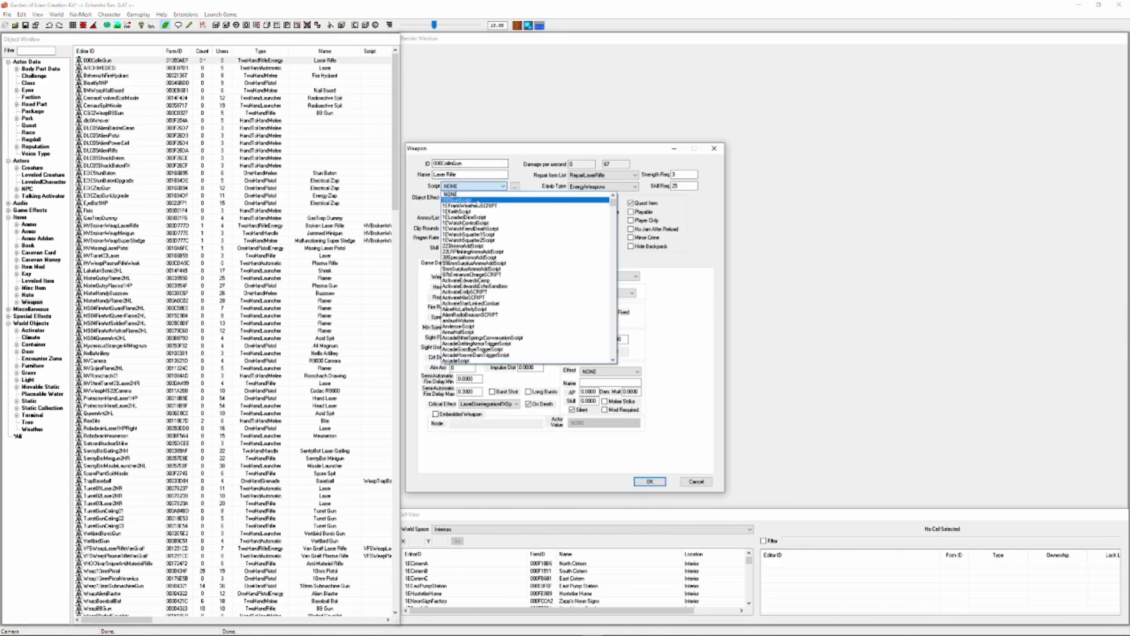
{"action": "left_click", "coordinate": [477, 200]}
{"action": "left_click", "coordinate": [650, 482]}
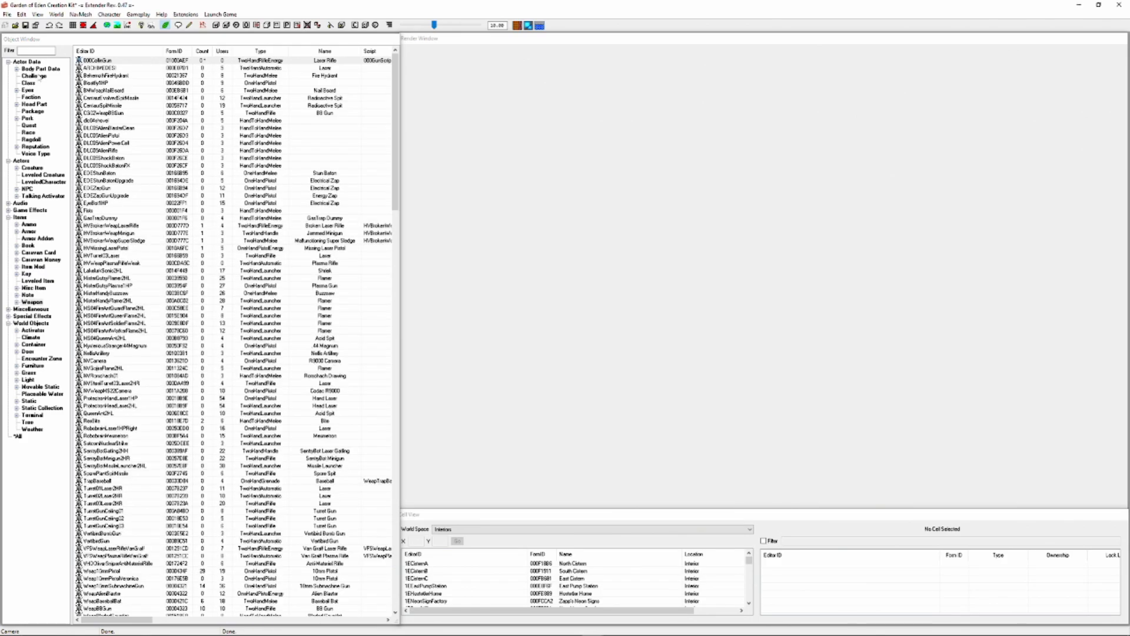
Add the response "Wow you're quick! Thank you!" to the yes topic of the 000CollinDialogue quest
{"action": "left_click", "coordinate": [33, 126]}
{"action": "double_click", "coordinate": [112, 61]}
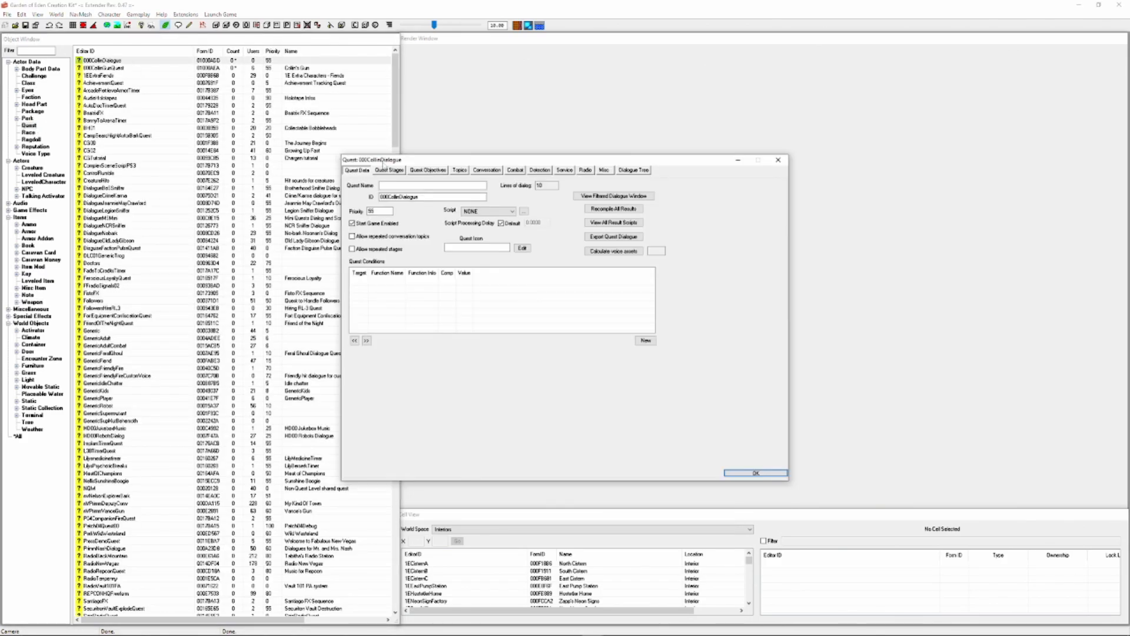
{"action": "left_click", "coordinate": [459, 170]}
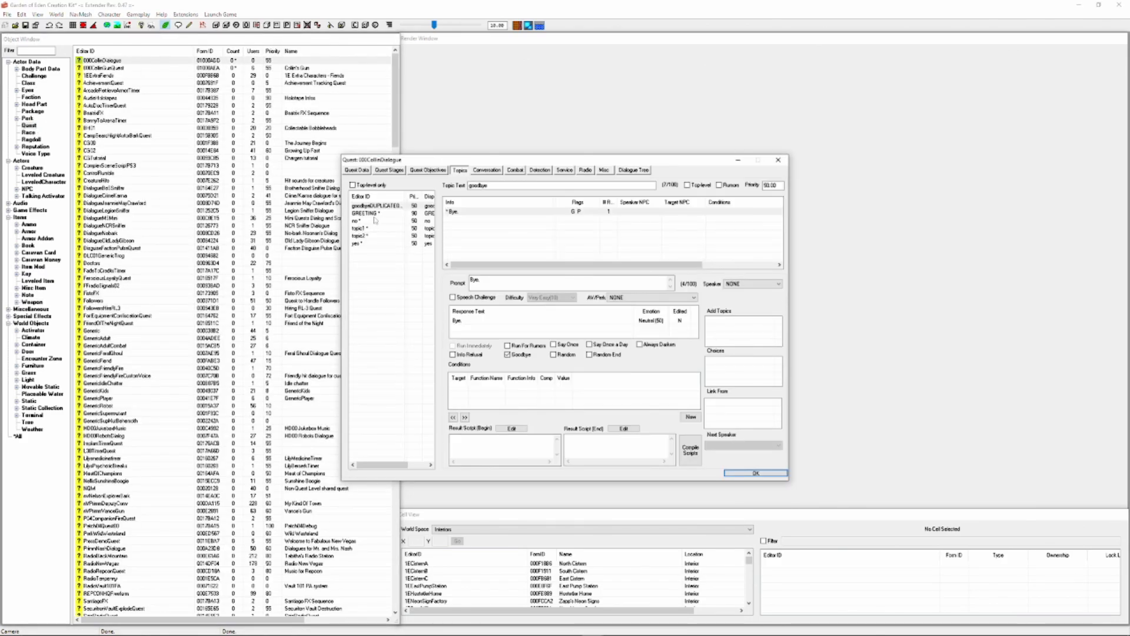
{"action": "left_click", "coordinate": [370, 236]}
{"action": "left_click", "coordinate": [369, 244]}
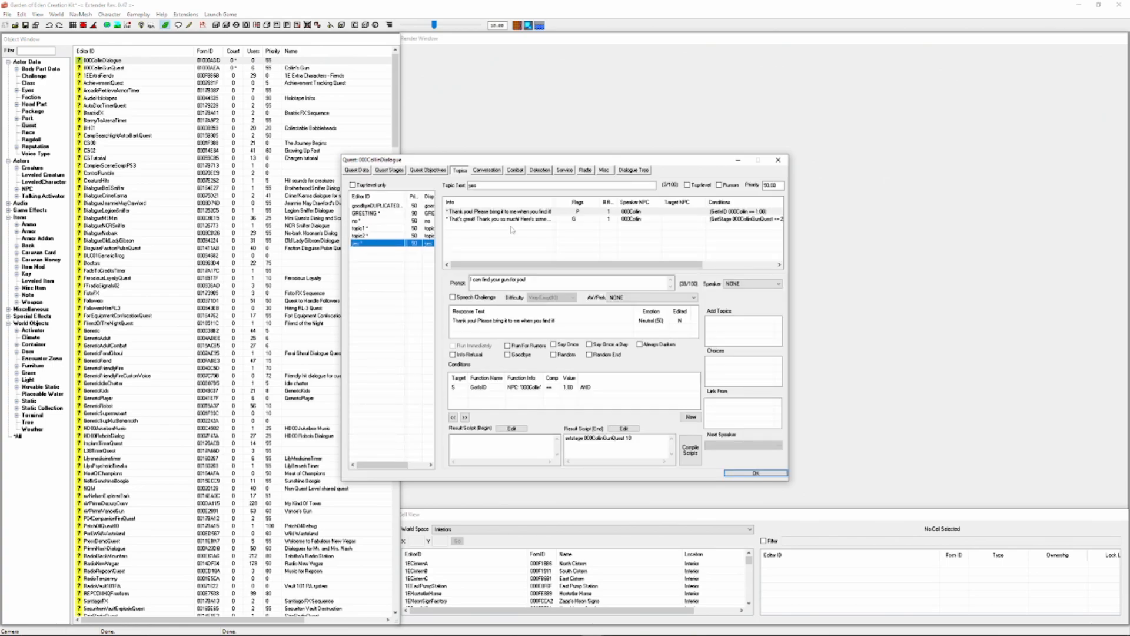
{"action": "right_click", "coordinate": [487, 236]}
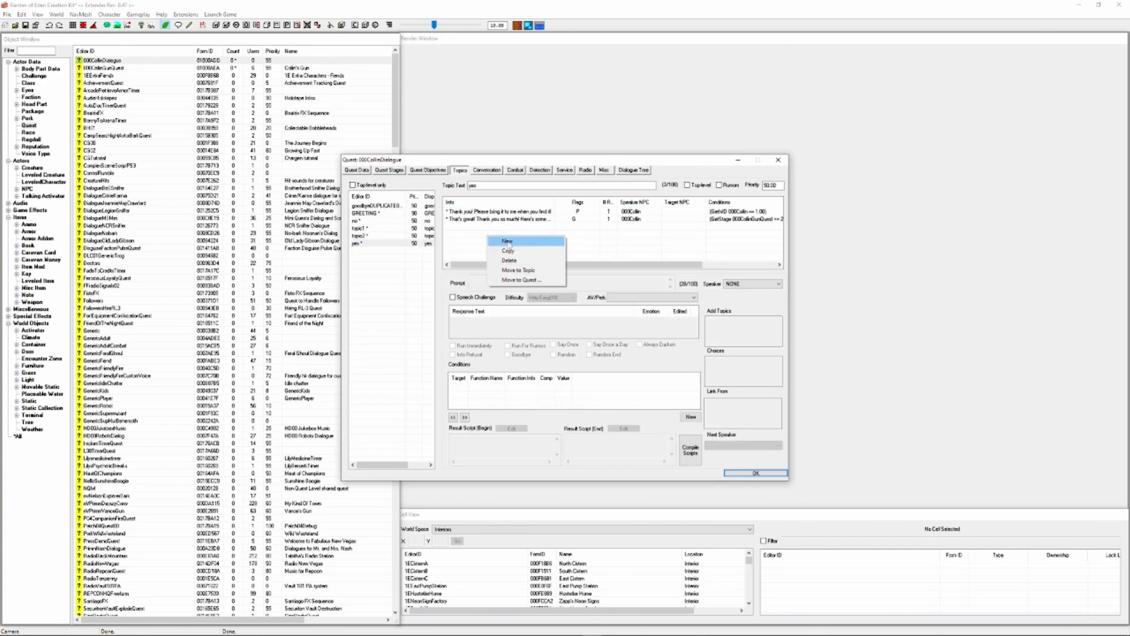
{"action": "left_click", "coordinate": [507, 241]}
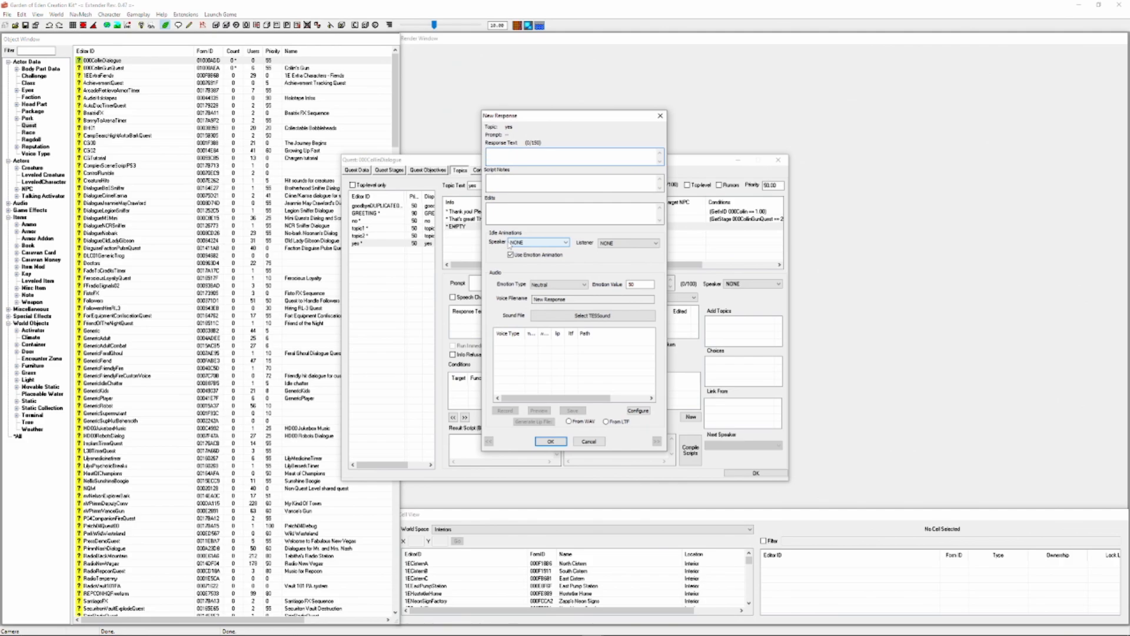
{"action": "type", "text": "Wow you're quick! Thank you!"}
{"action": "key", "text": "Return"}
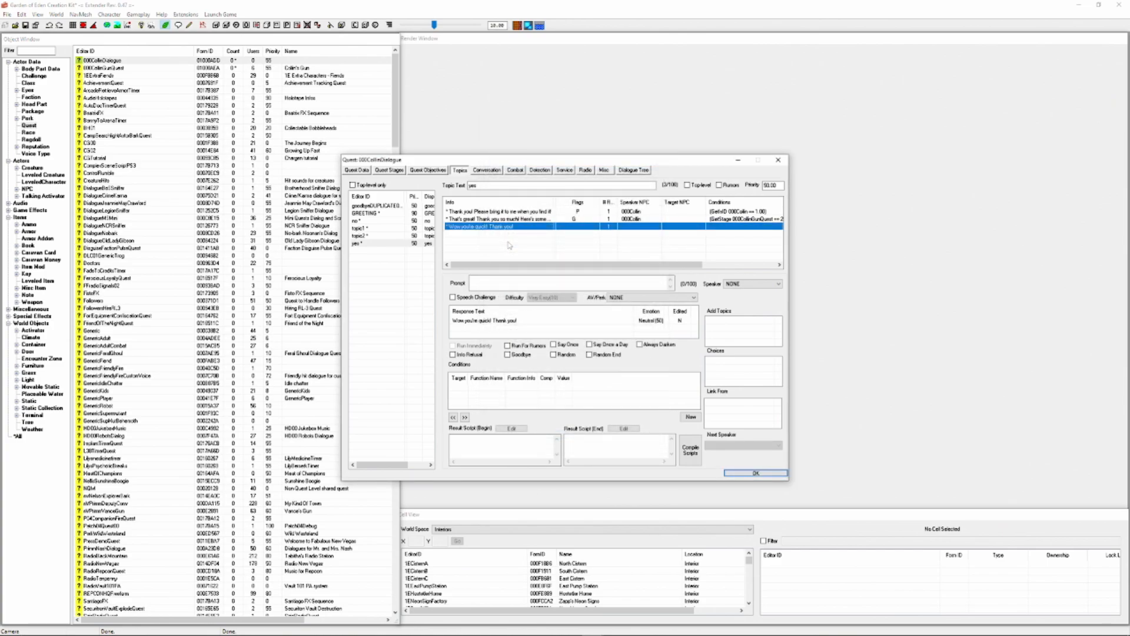
Paste the GetIsID condition onto the "Wow you're quick! Thank you!" response and add a GetStage 000CollinGunQuest == 5 condition
{"action": "right_click", "coordinate": [525, 401]}
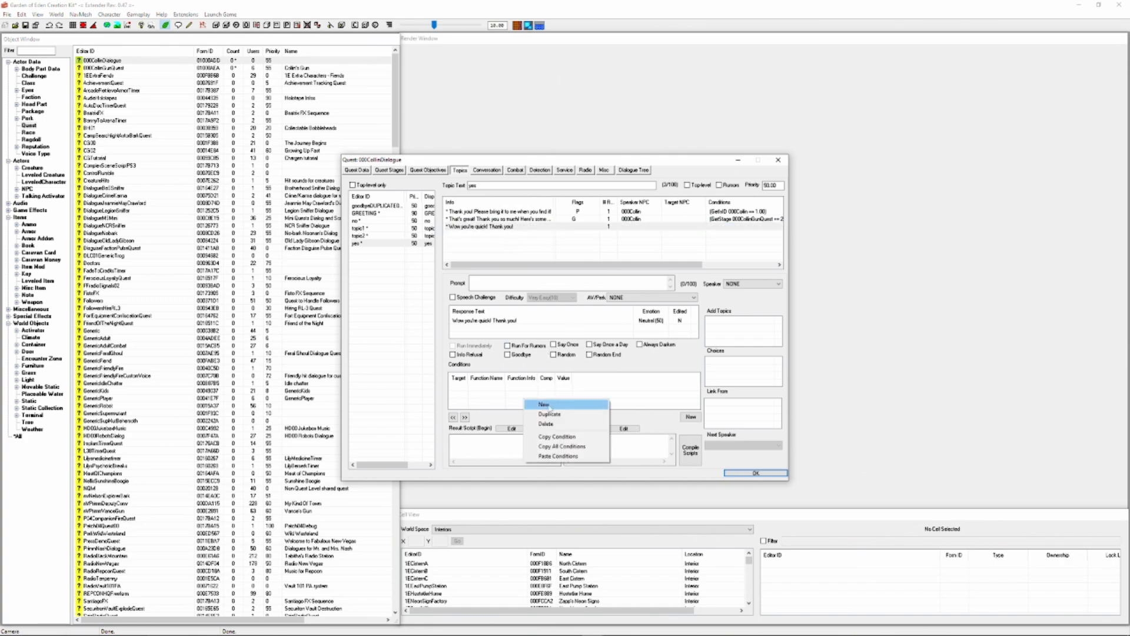
{"action": "left_click", "coordinate": [558, 456]}
{"action": "right_click", "coordinate": [567, 401]}
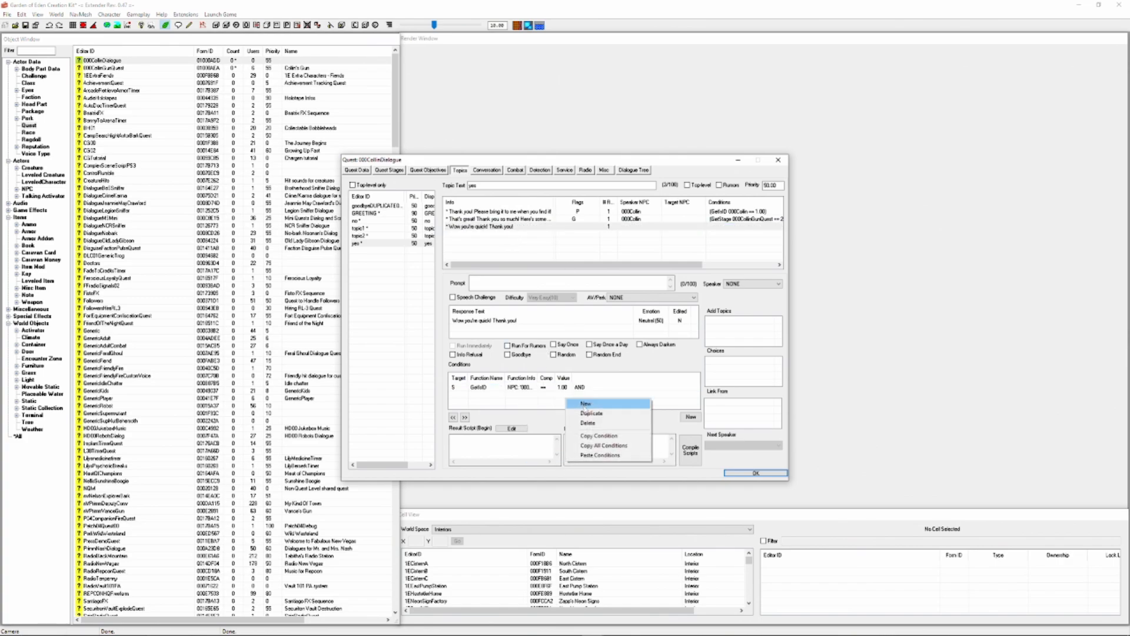
{"action": "left_click", "coordinate": [586, 405]}
{"action": "left_click", "coordinate": [509, 440]}
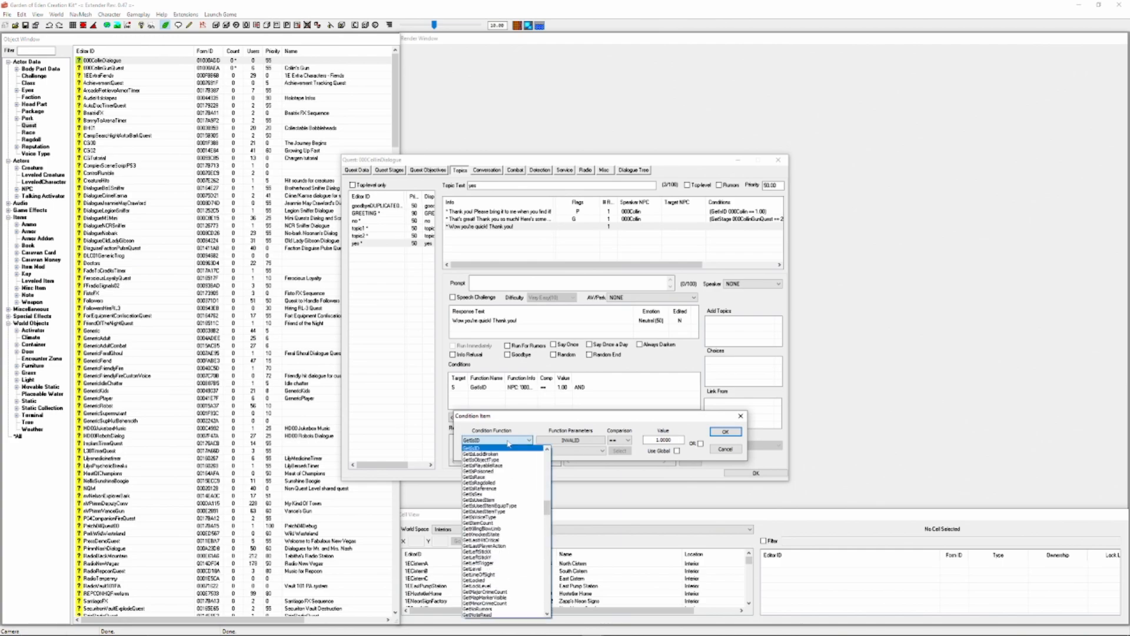
{"action": "type", "text": "getstage"}
{"action": "key", "text": "Return"}
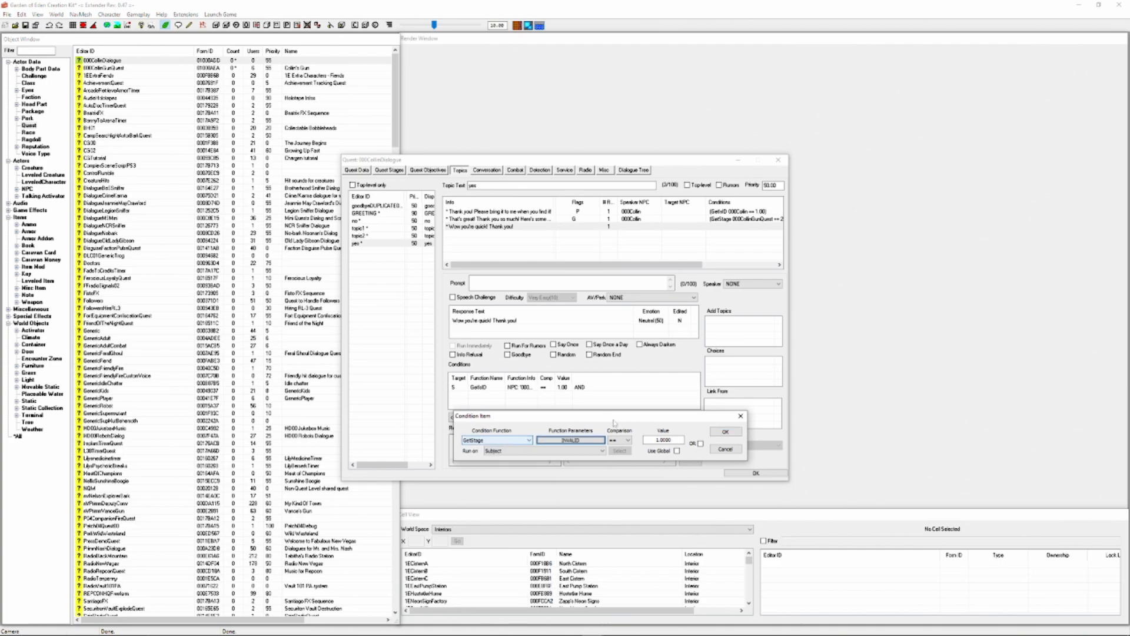
{"action": "left_click", "coordinate": [590, 438]}
{"action": "left_click", "coordinate": [556, 466]}
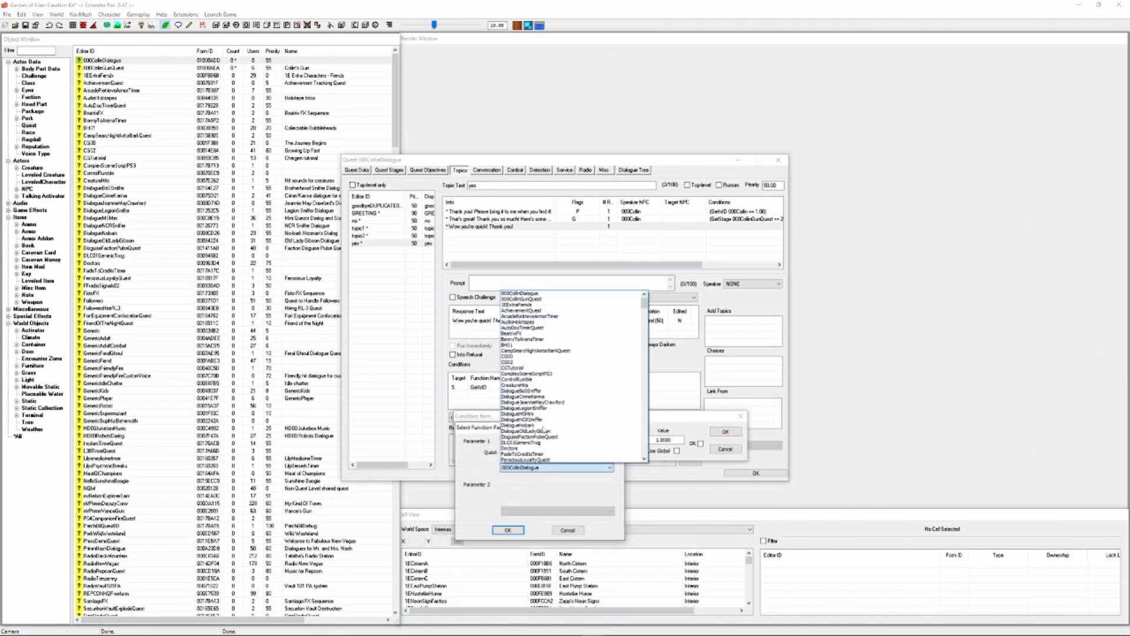
{"action": "left_click", "coordinate": [538, 302]}
{"action": "left_click", "coordinate": [507, 530]}
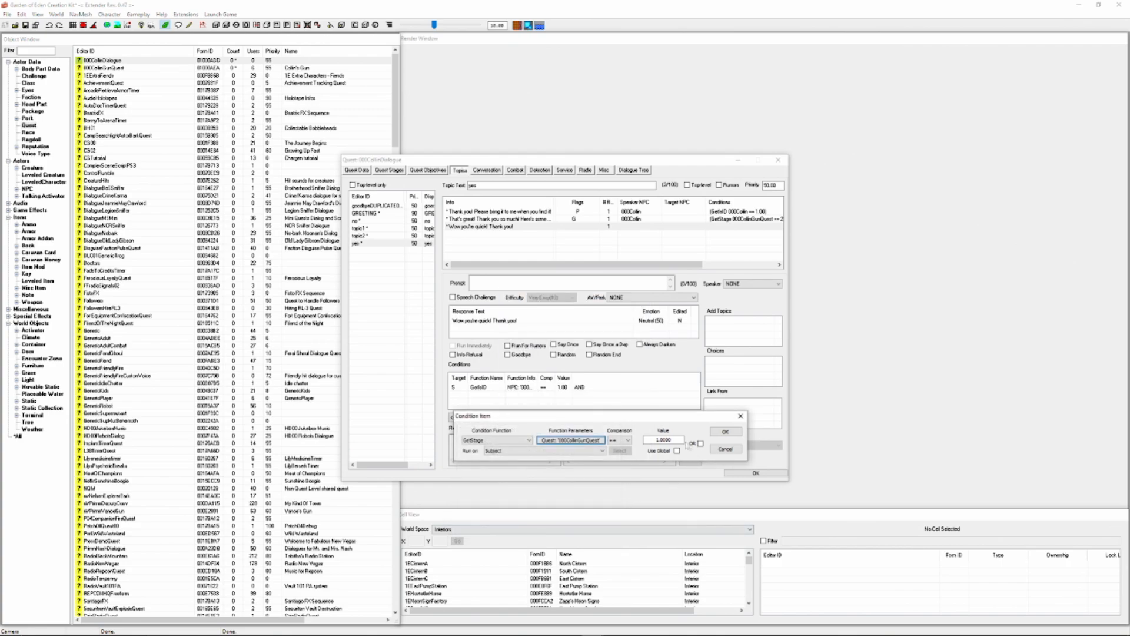
{"action": "type", "text": "5"}
{"action": "left_click", "coordinate": [728, 433]}
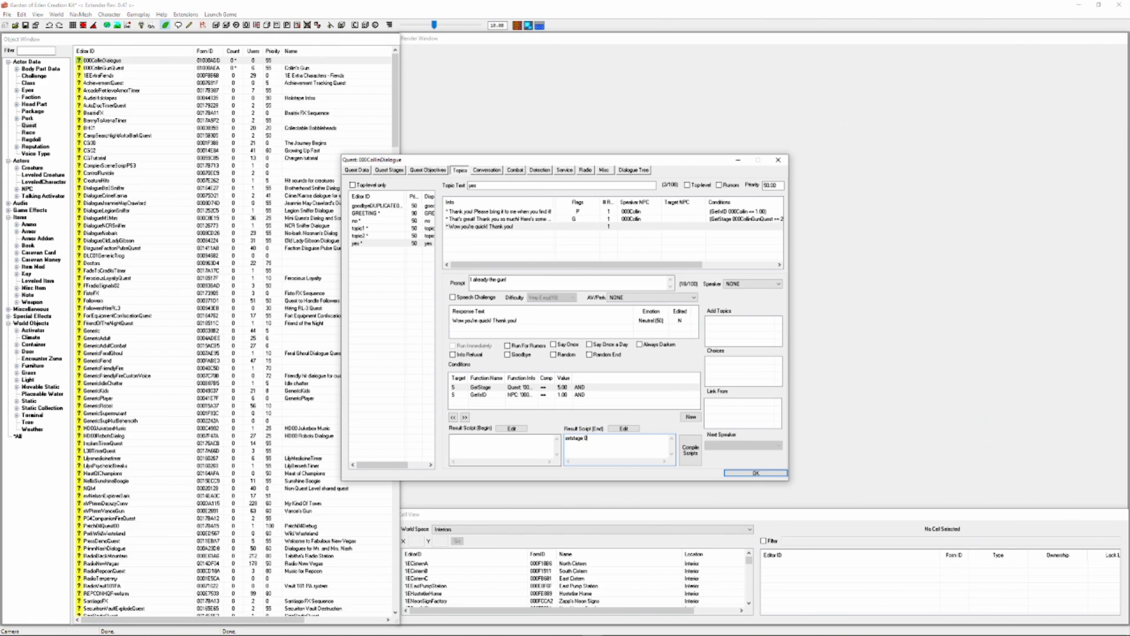
Give the "Wow you're quick!" response the prompt "I already the gun!" and the end result script setstage 000CollinGunQuest 30
{"action": "type", "text": "00"}
{"action": "type", "text": "CollinGunQuest 30"}
{"action": "left_click", "coordinate": [698, 459]}
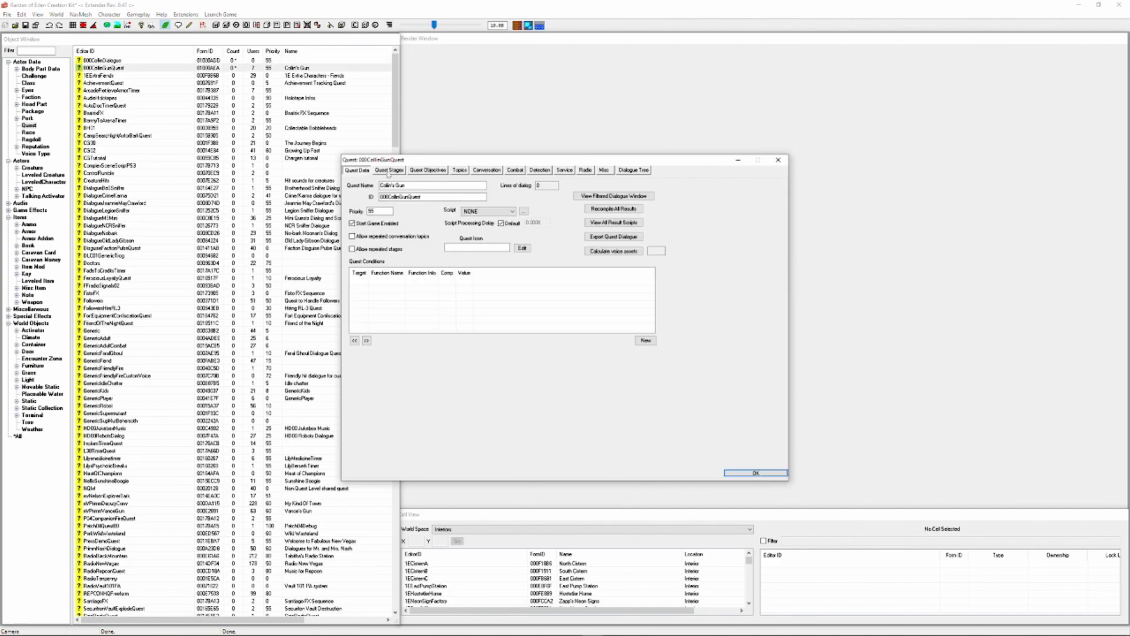
Append player.removeitem 000CollinGun 1 to the result script of stage 30 in 000CollinGunQuest and close the quest
{"action": "left_click", "coordinate": [388, 170]}
{"action": "left_click", "coordinate": [368, 226]}
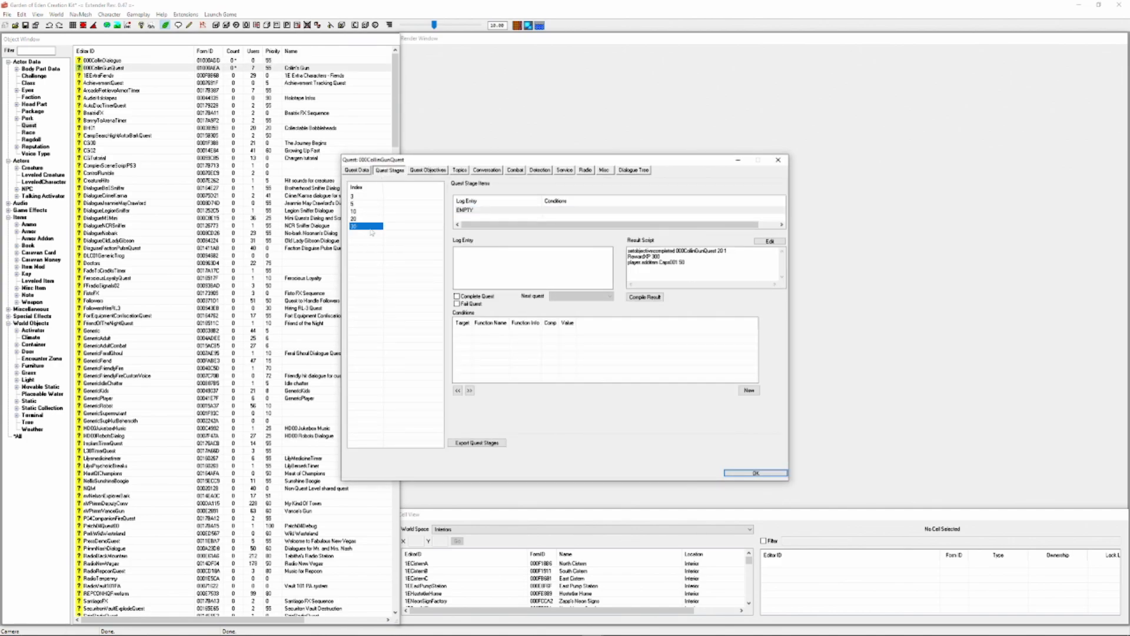
{"action": "left_click", "coordinate": [706, 265]}
{"action": "type", "text": "player.removeitem 000CollinGun 1"}
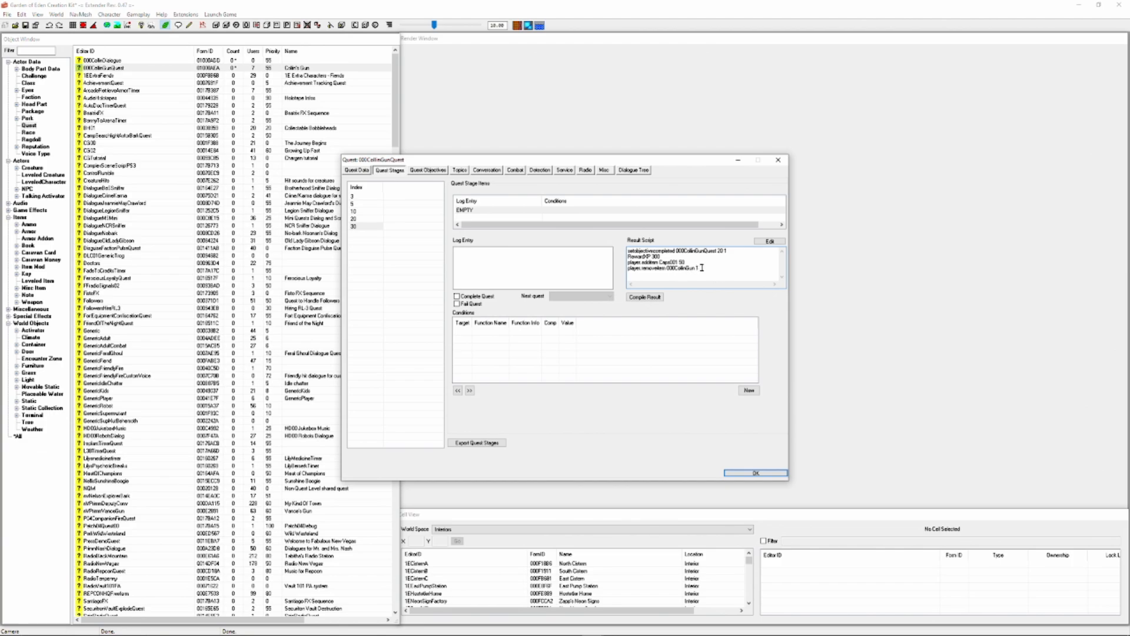
{"action": "left_click_drag", "start_coordinate": [702, 267], "coordinate": [620, 272]}
{"action": "left_click", "coordinate": [370, 219]}
{"action": "left_click", "coordinate": [371, 226]}
{"action": "left_click", "coordinate": [757, 473]}
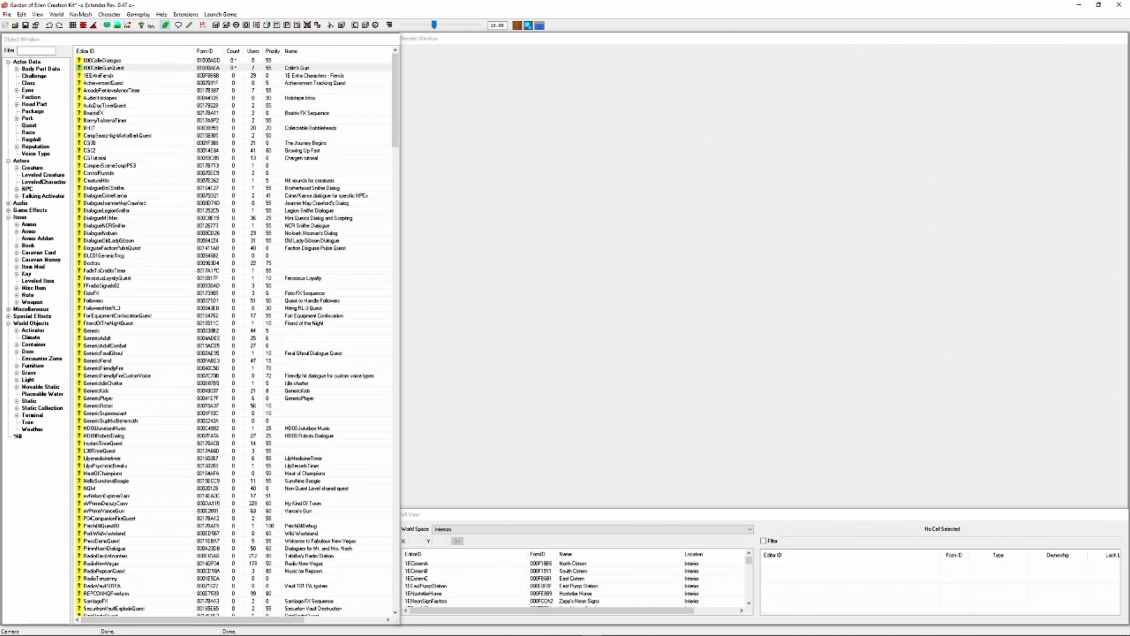
{"action": "left_click", "coordinate": [104, 67]}
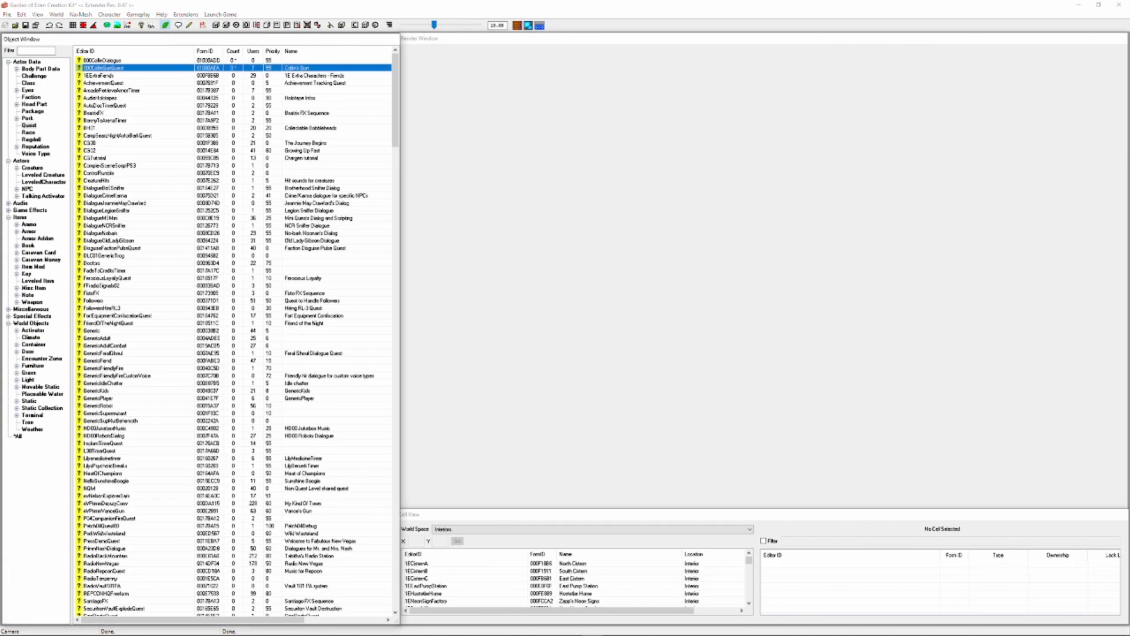